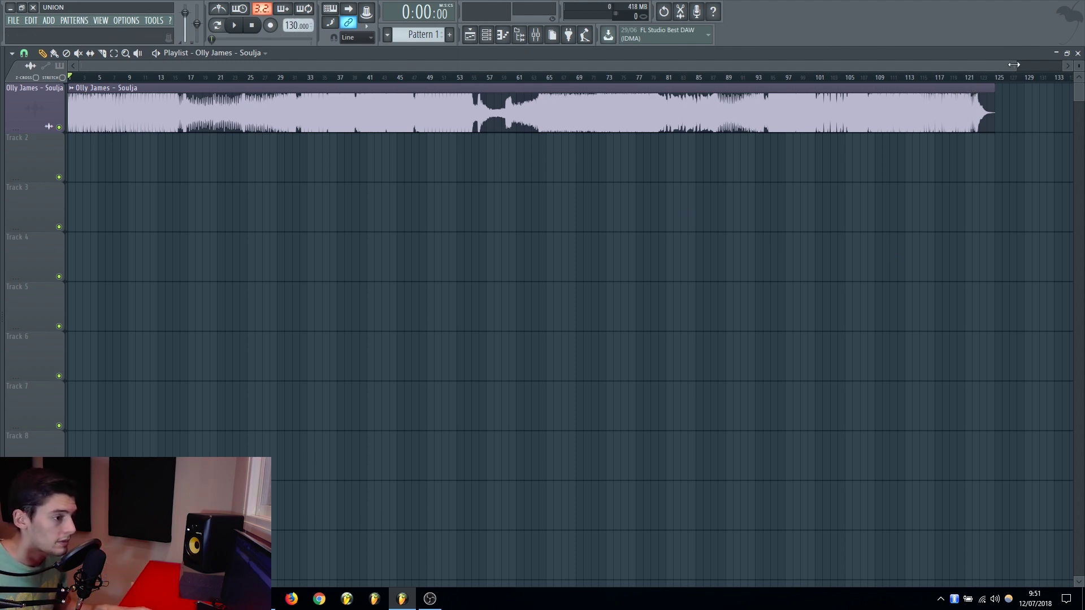
- Set the project tempo to 132 BPM to match the reference track to the playlist grid, checking beat alignment around bar 9
drag(1014, 64, 104, 84)
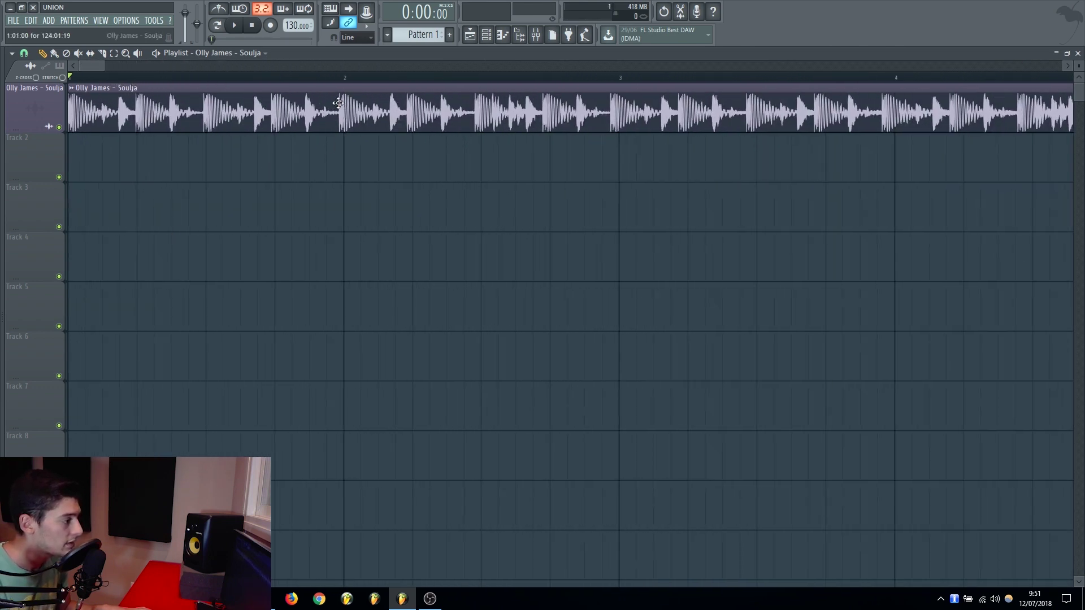
scroll(335, 80, up, 3)
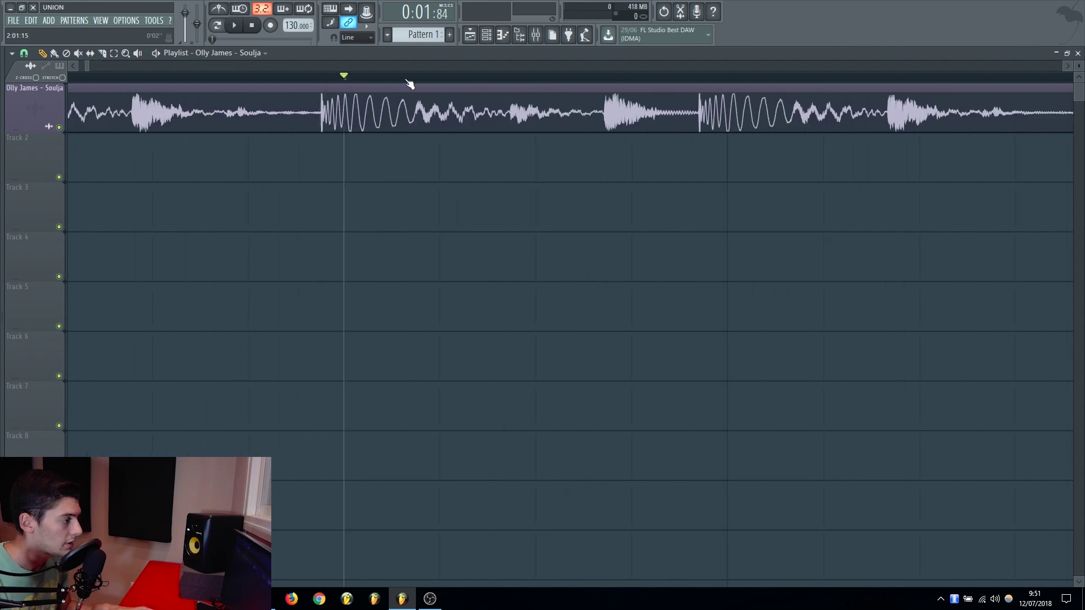
scroll(409, 84, down, 3)
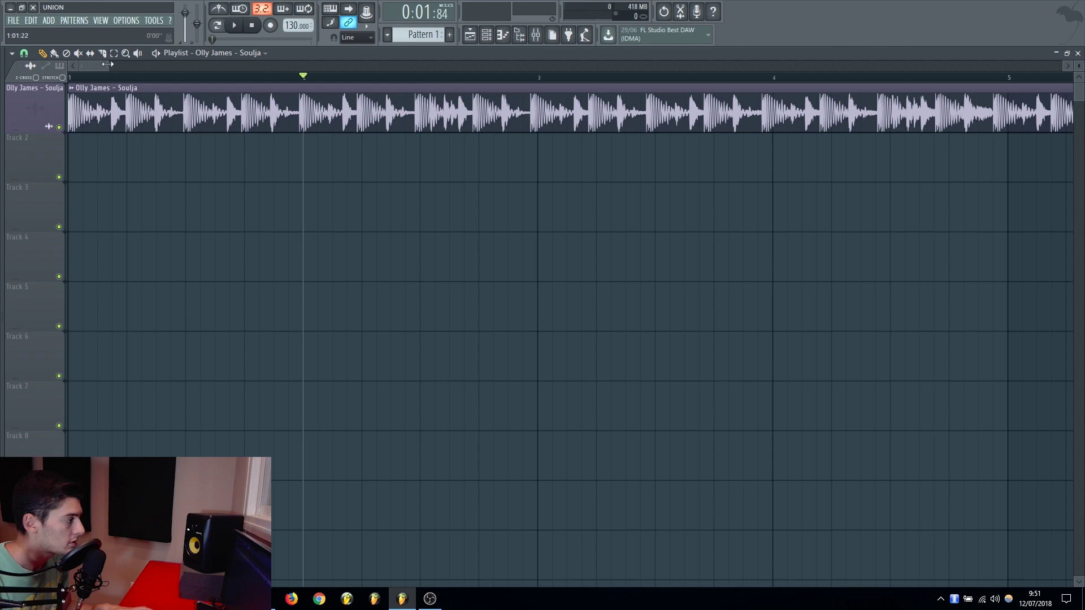
scroll(107, 64, up, 3)
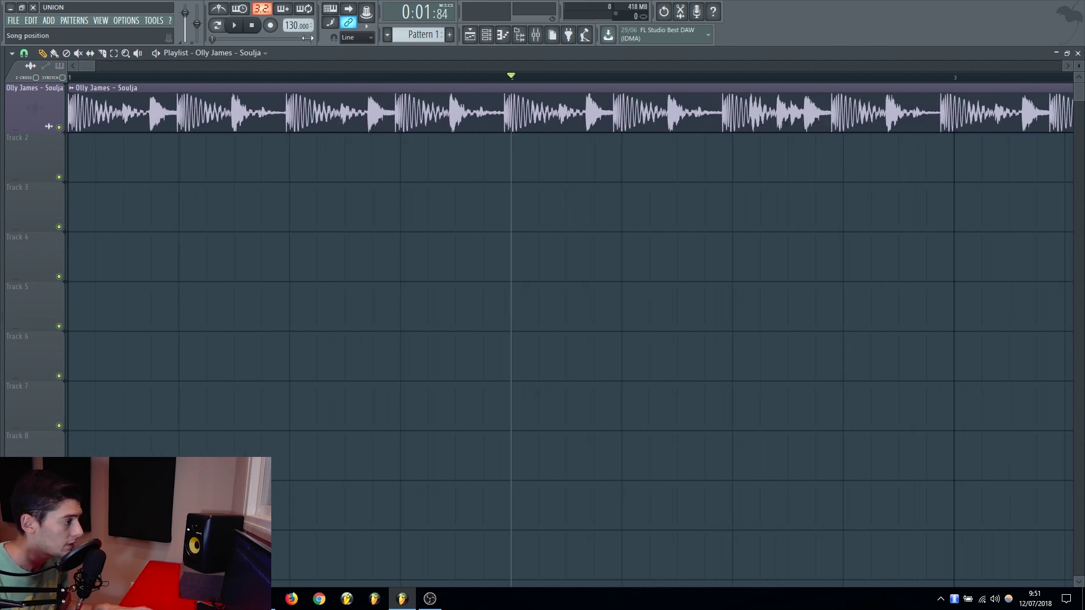
scroll(291, 26, down, 3)
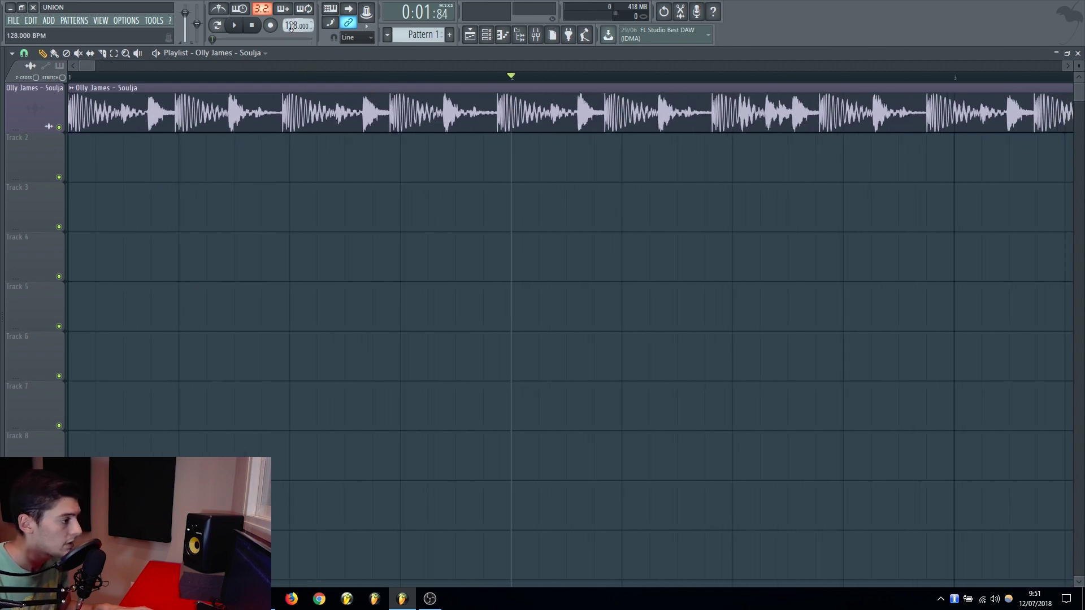
scroll(291, 26, down, 1)
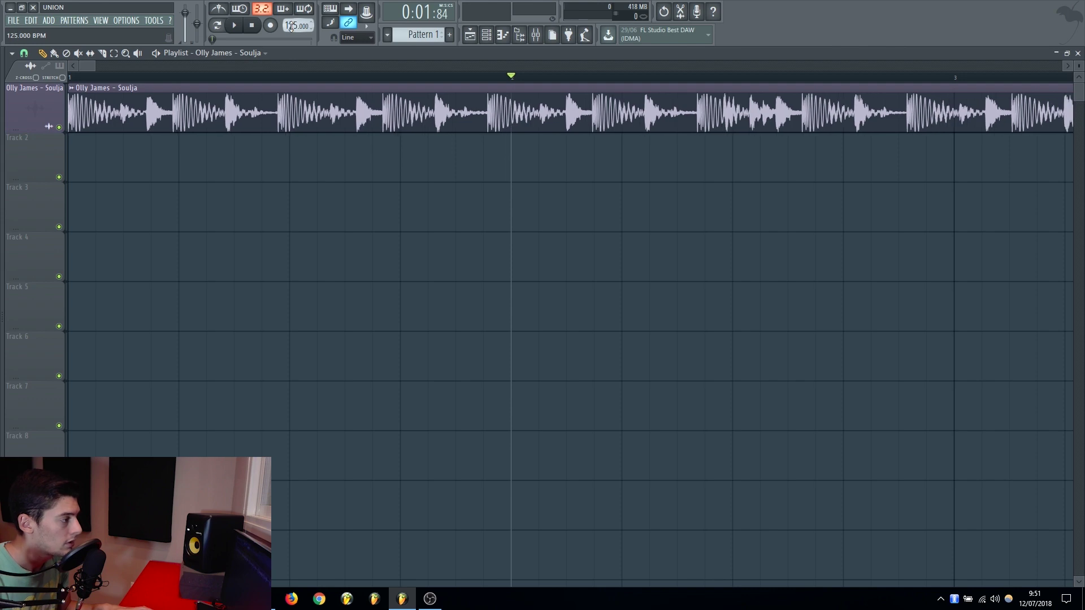
scroll(291, 27, up, 7)
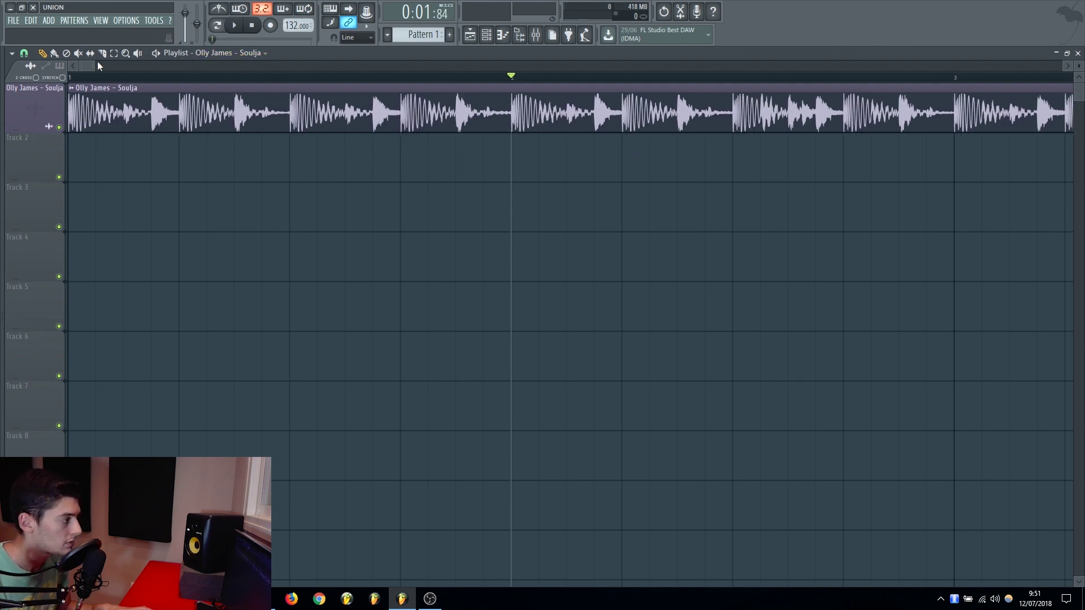
drag(96, 66, 170, 66)
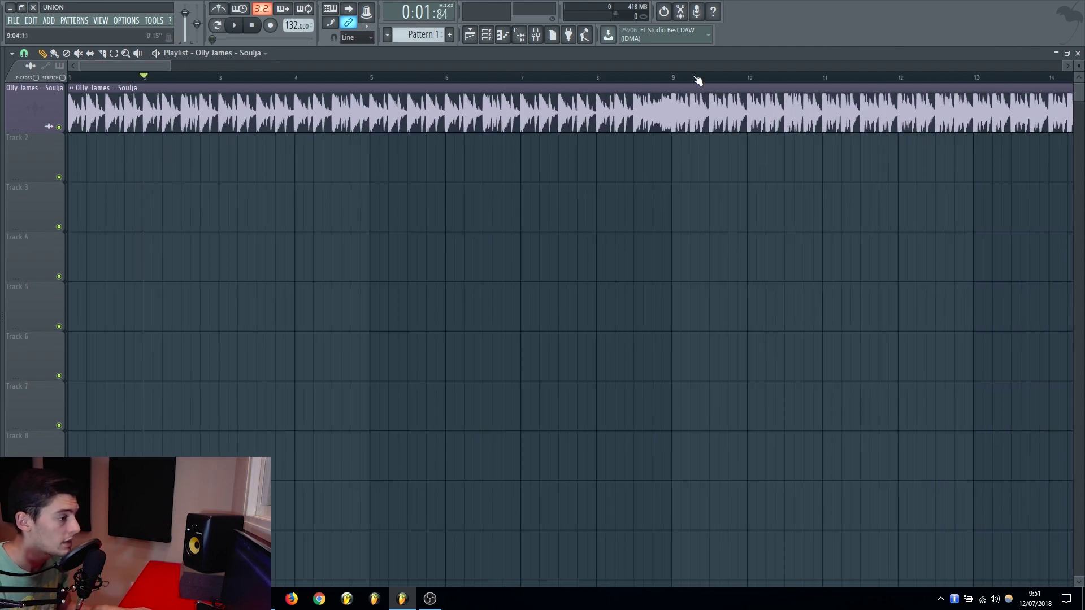
scroll(673, 82, up, 6)
scroll(679, 99, right, 5)
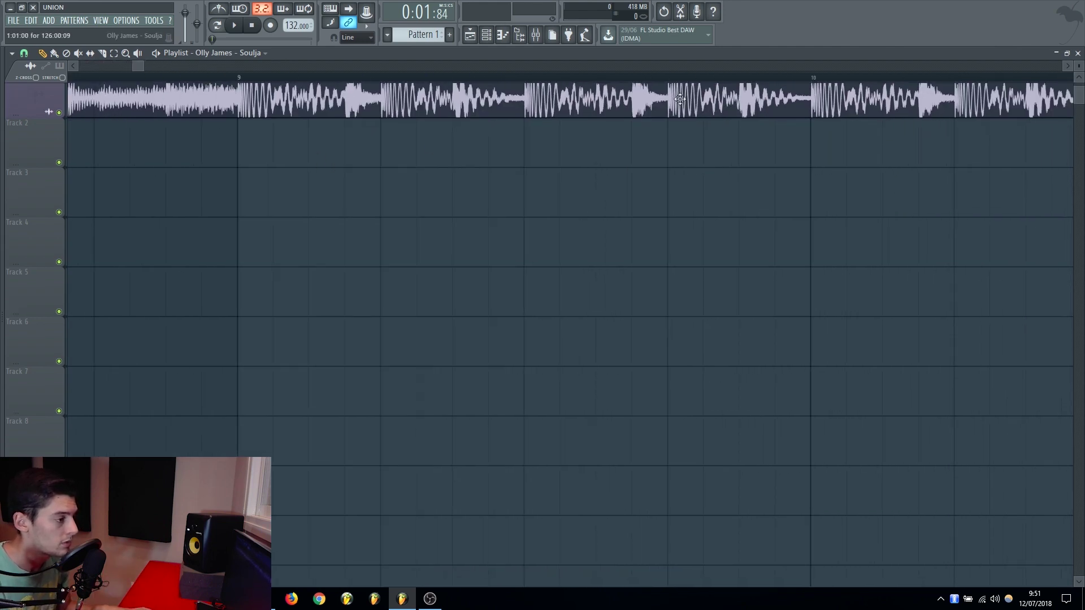
scroll(412, 82, down, 10)
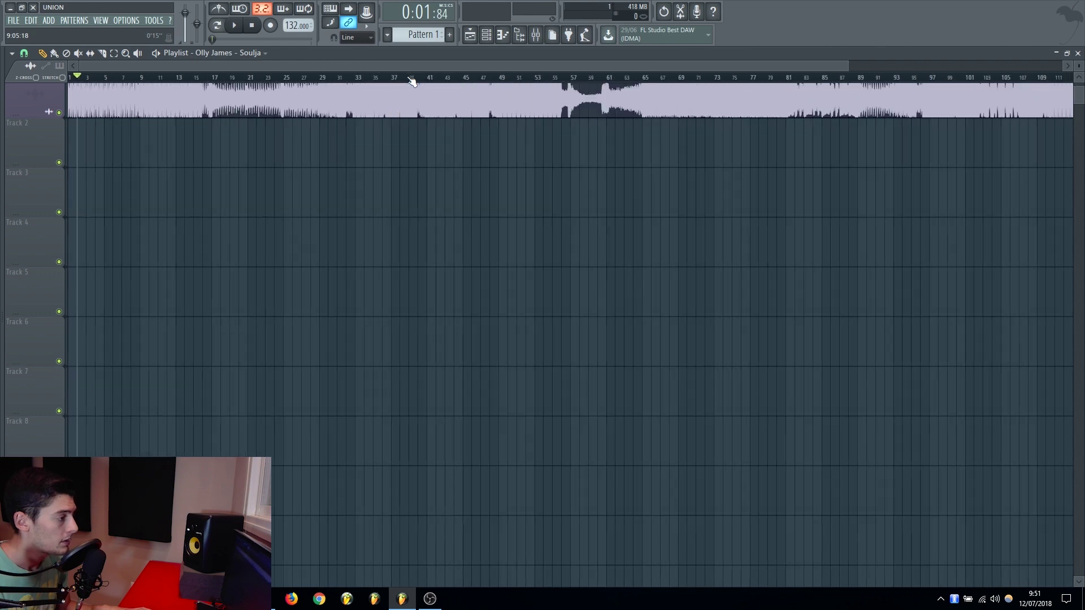
scroll(359, 82, down, 3)
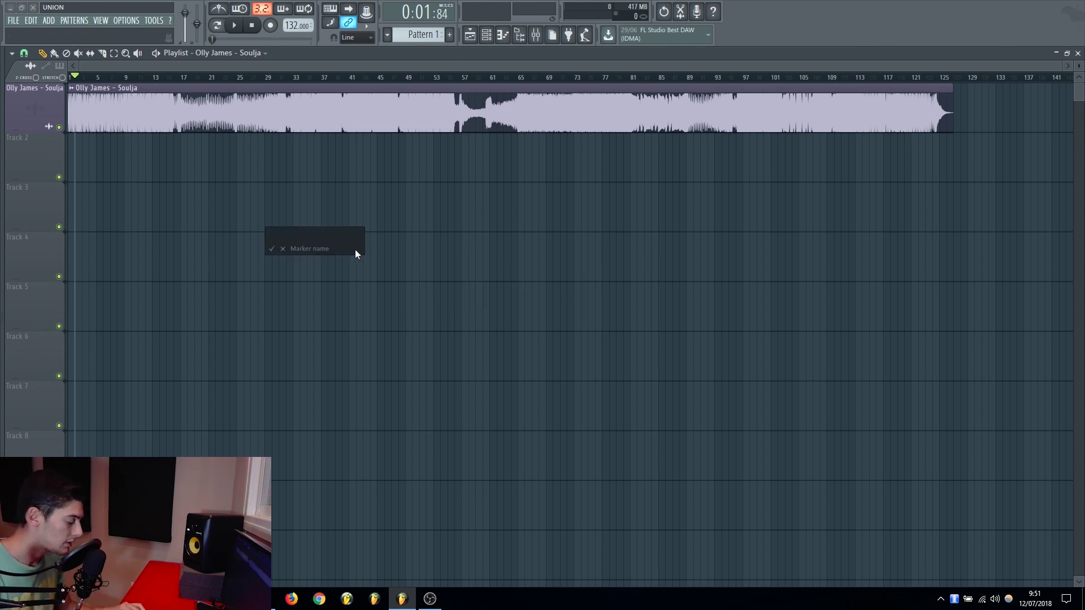
key(Return)
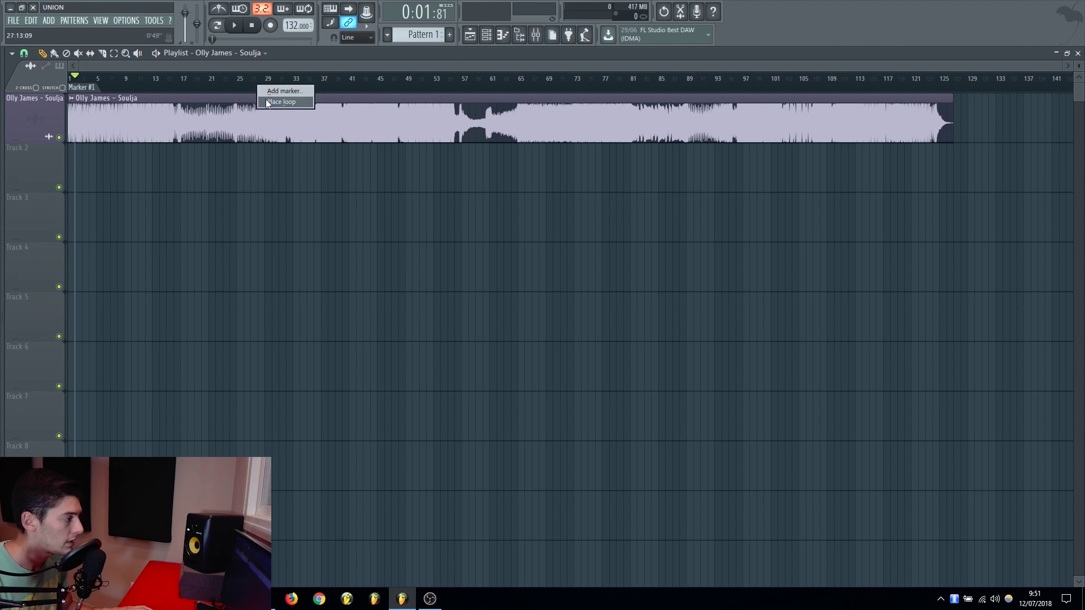
click(269, 90)
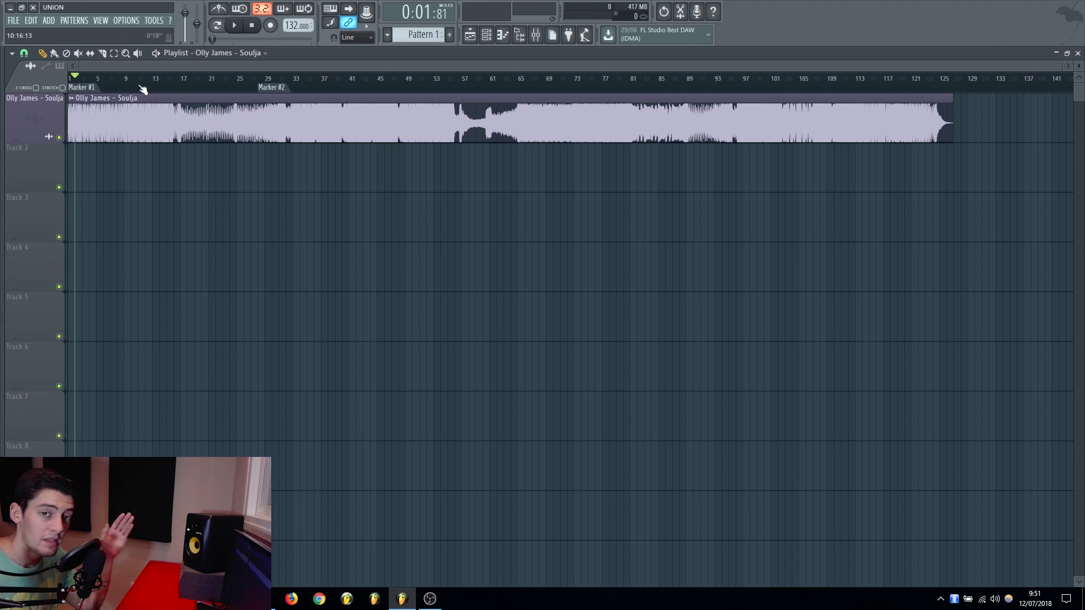
key(ctrl+z)
key(ctrl+z)
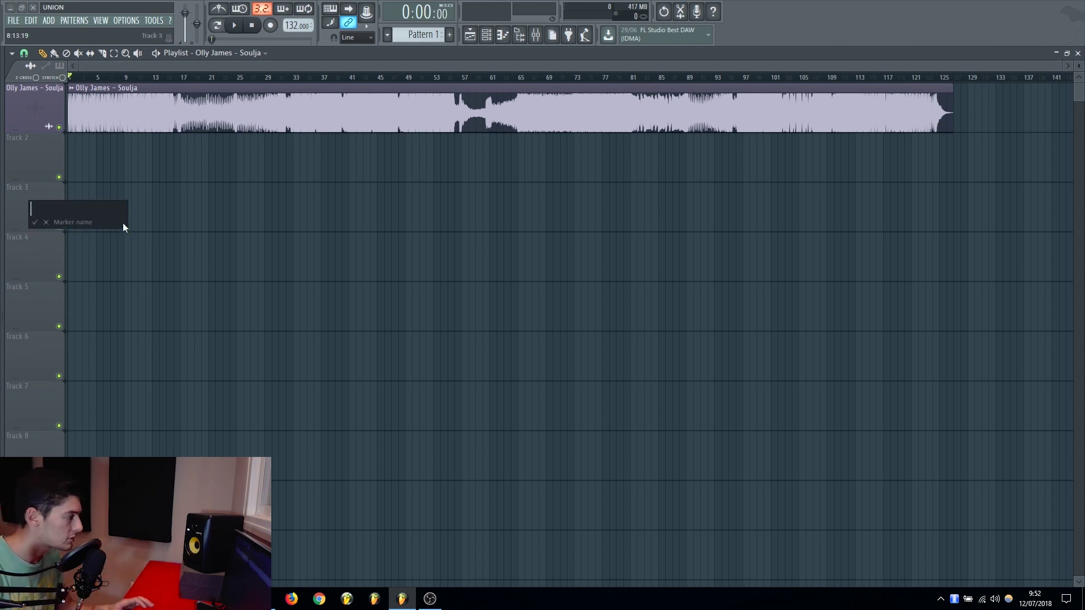
- Name the marker at the track's start "Intro" and listen through the opening section up to about bar 8
key(space)
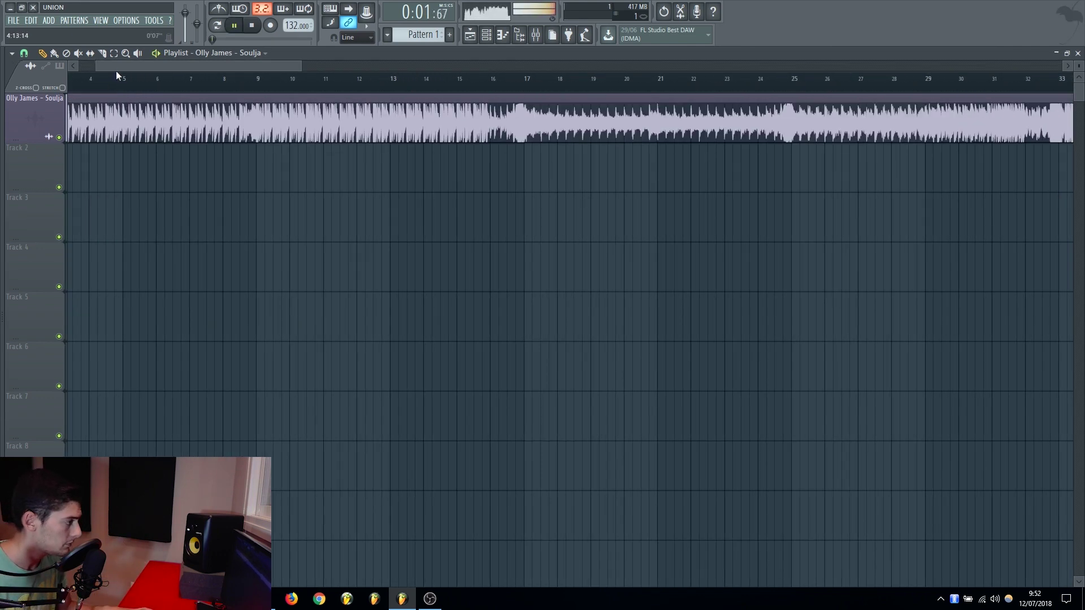
scroll(124, 79, up, 3)
click(193, 82)
click(190, 82)
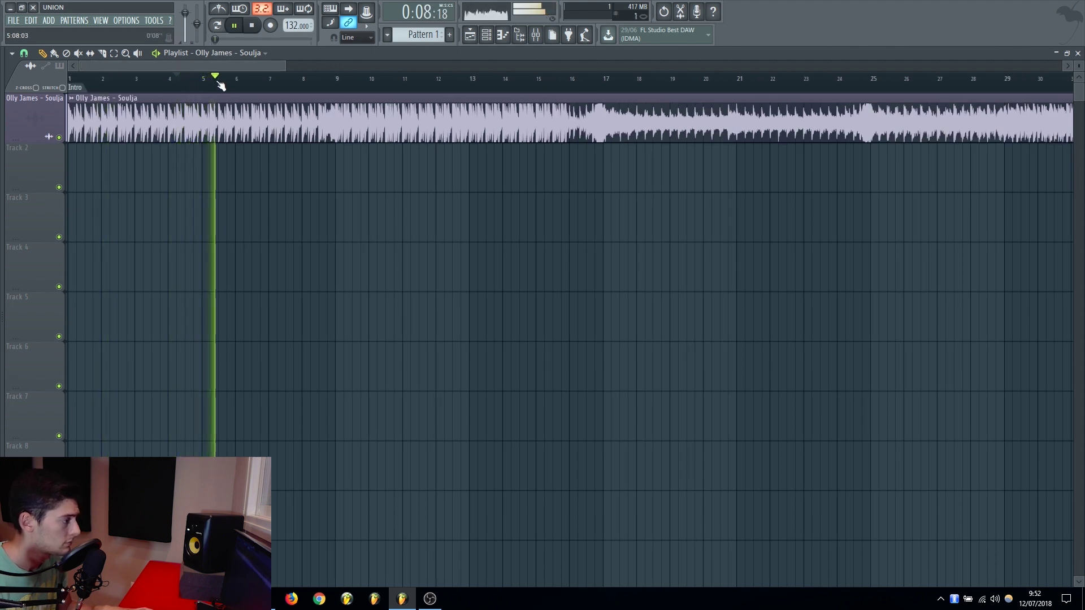
click(241, 79)
click(277, 81)
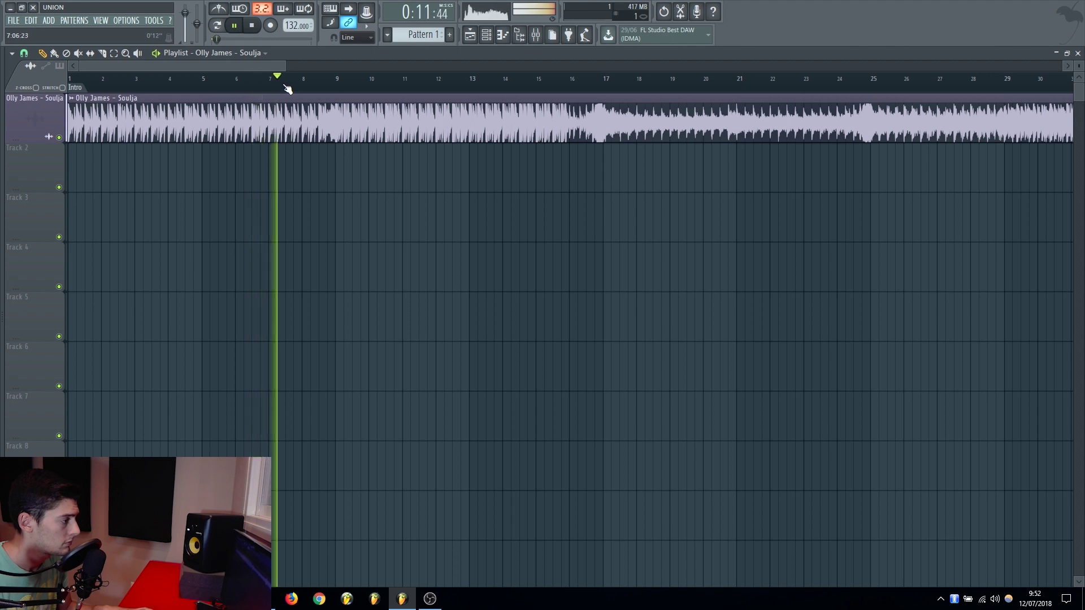
click(304, 88)
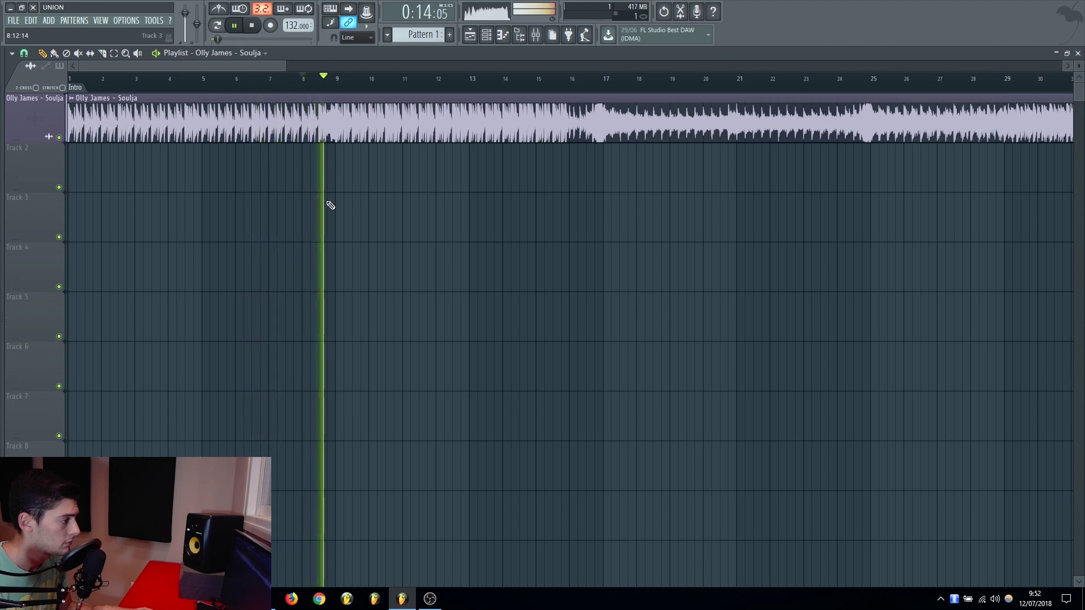
- Stop playback at bar 9 and add a time marker named "Bass in" there
click(337, 85)
key(space)
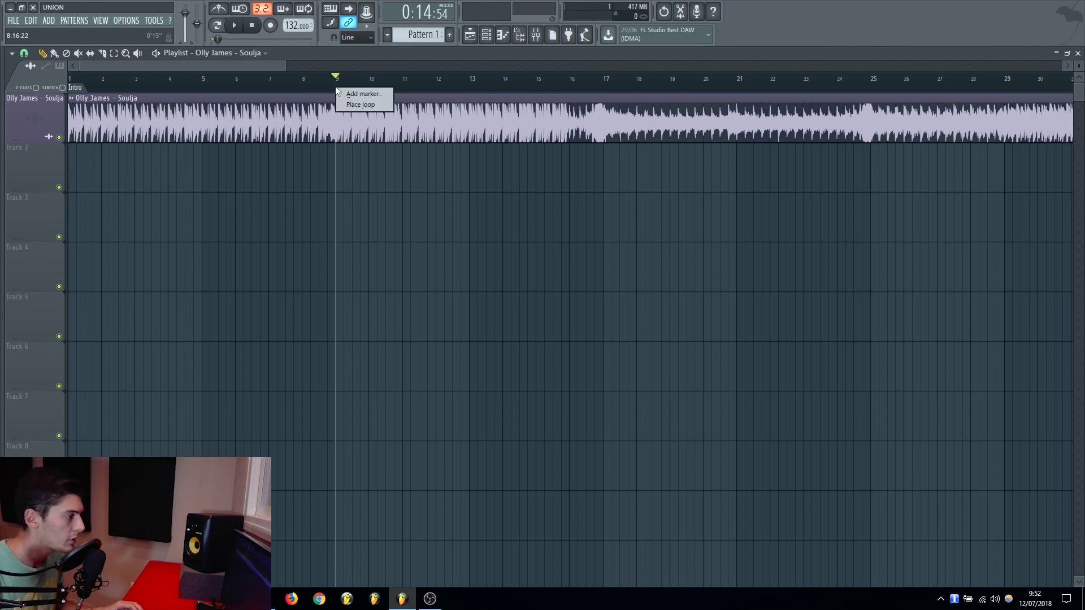
text(Bass in)
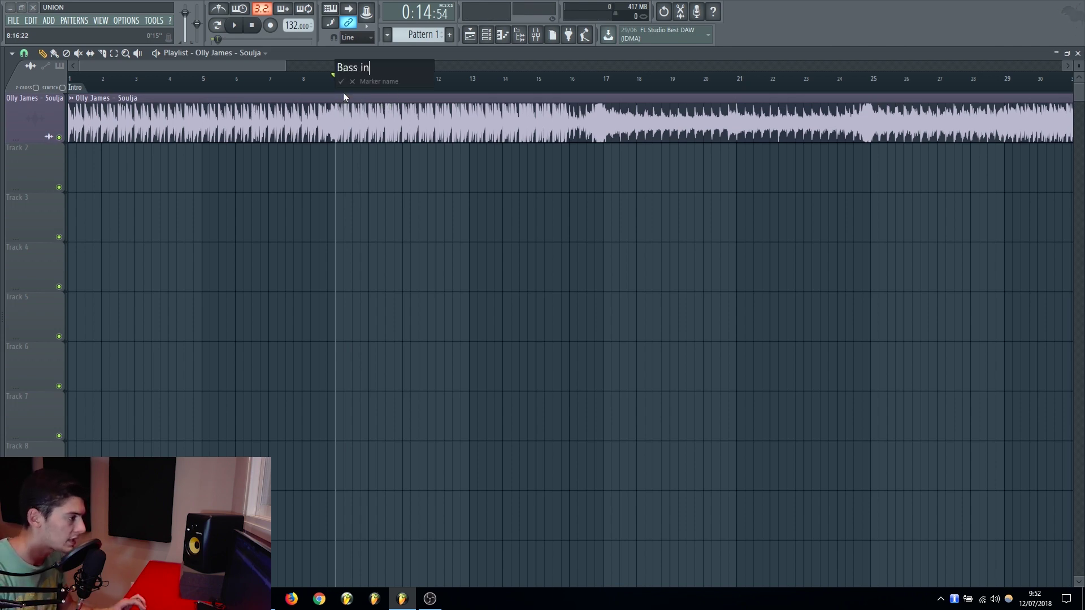
key(Return)
- Listen through the section from bar 9 and add a time marker named "Fill" at bar 16
scroll(124, 98, down, 2)
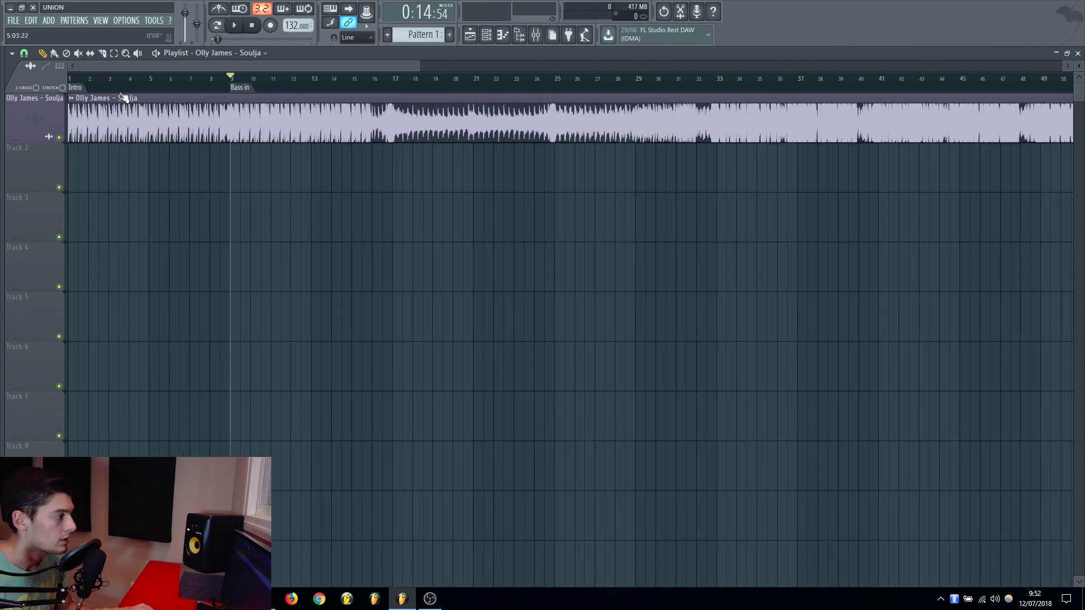
scroll(150, 90, up, 1)
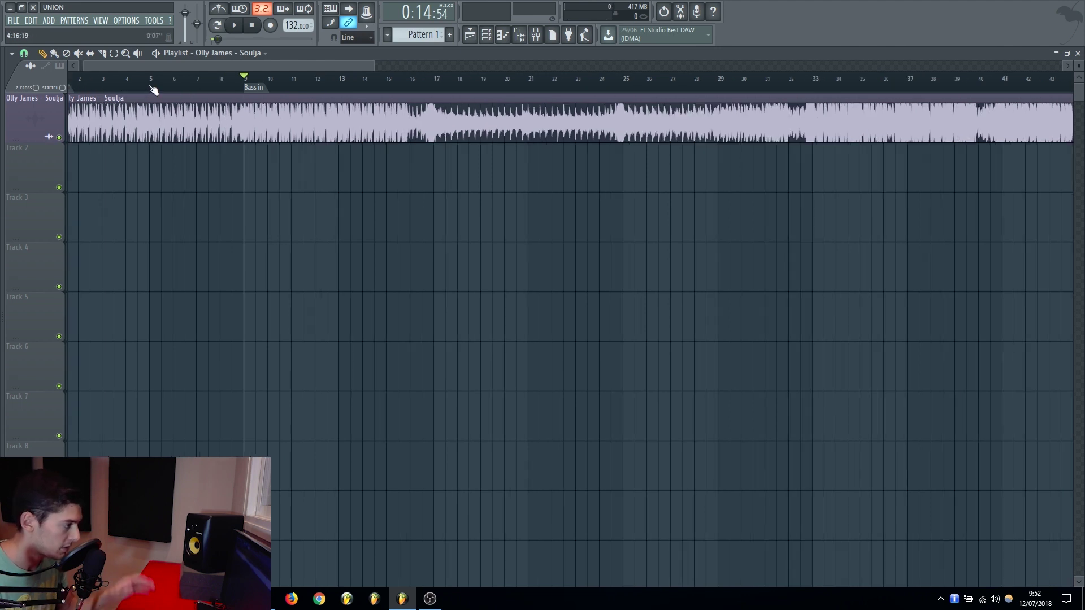
key(space)
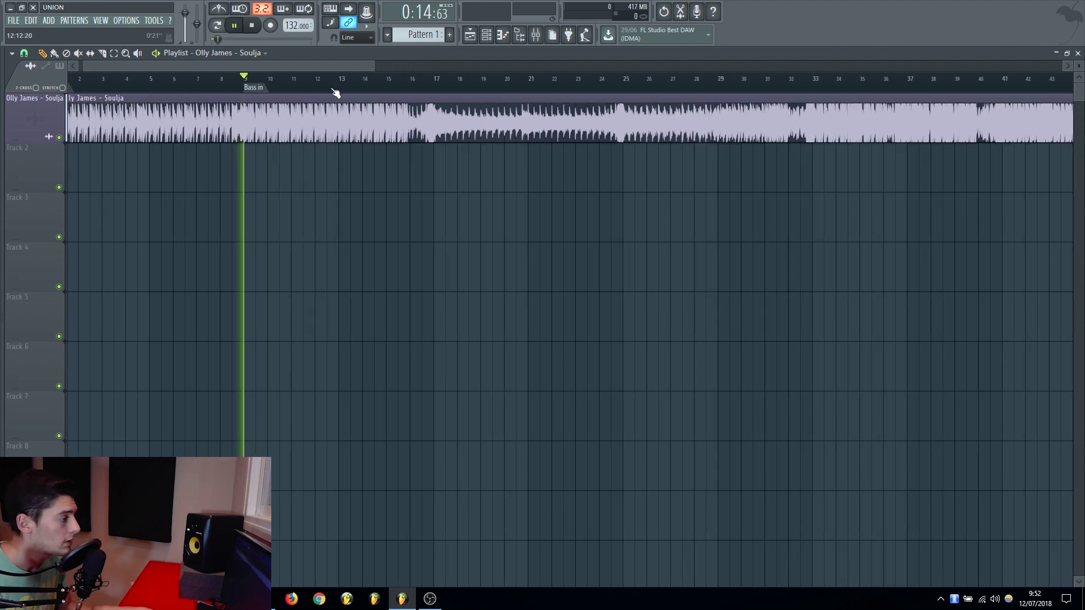
click(295, 83)
click(318, 83)
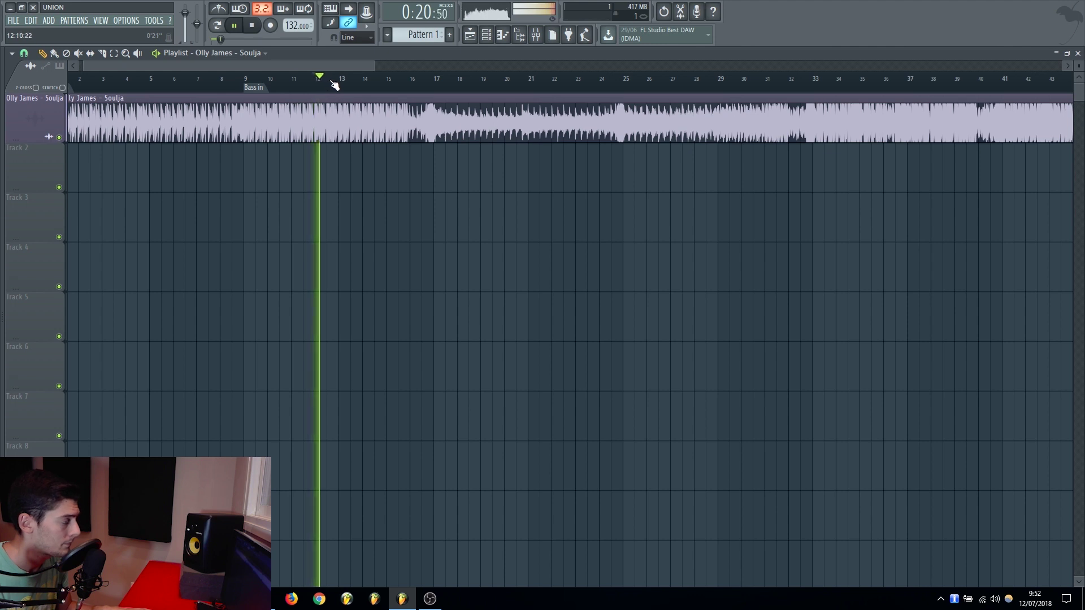
click(351, 83)
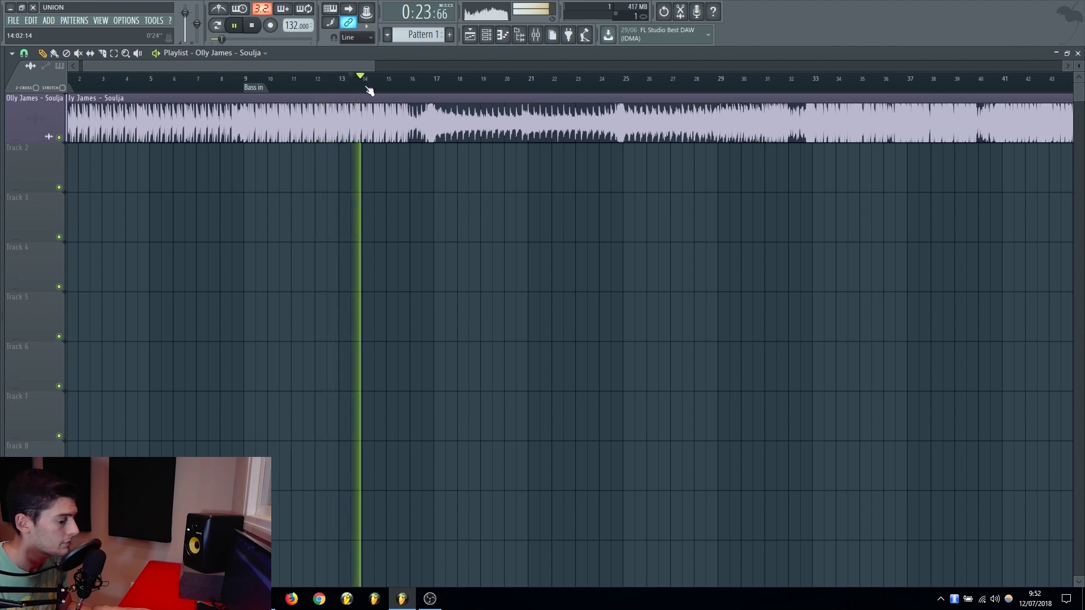
click(390, 88)
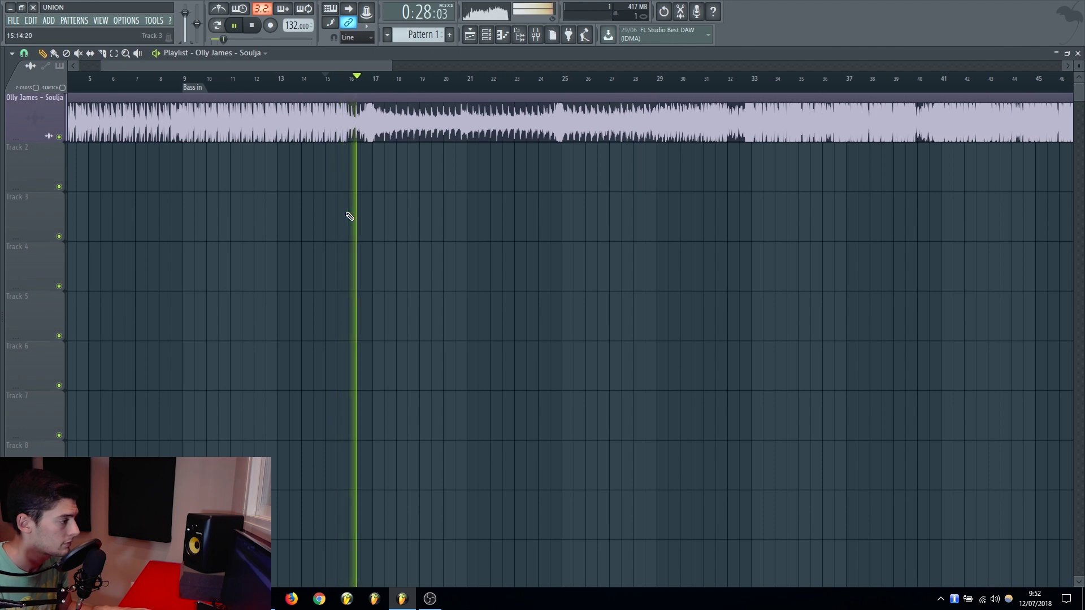
key(space)
right_click(349, 91)
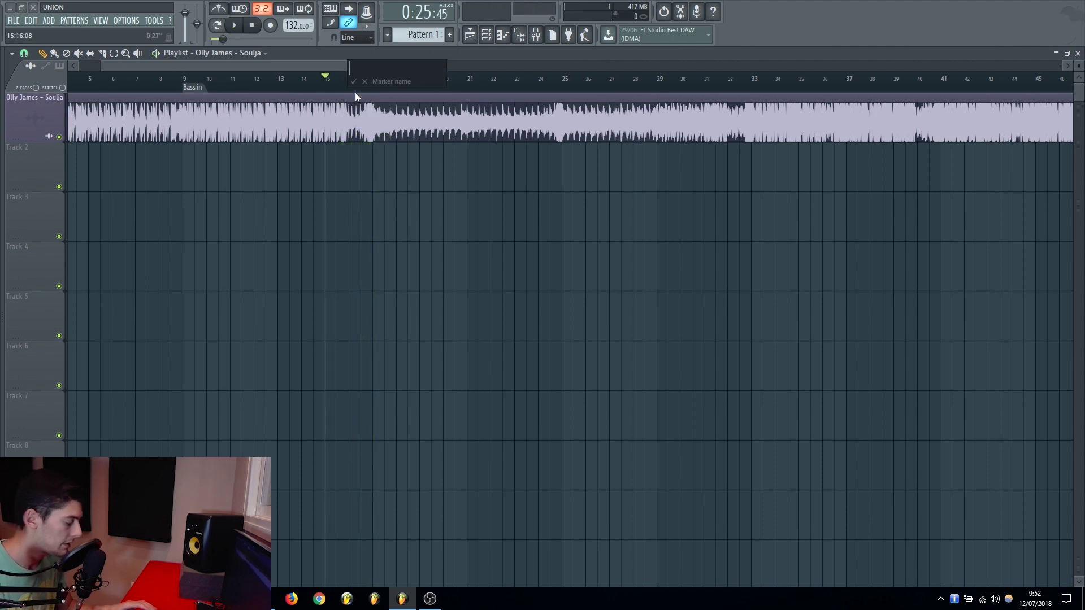
scroll(355, 96, down, 1)
text(Fill)
key(Return)
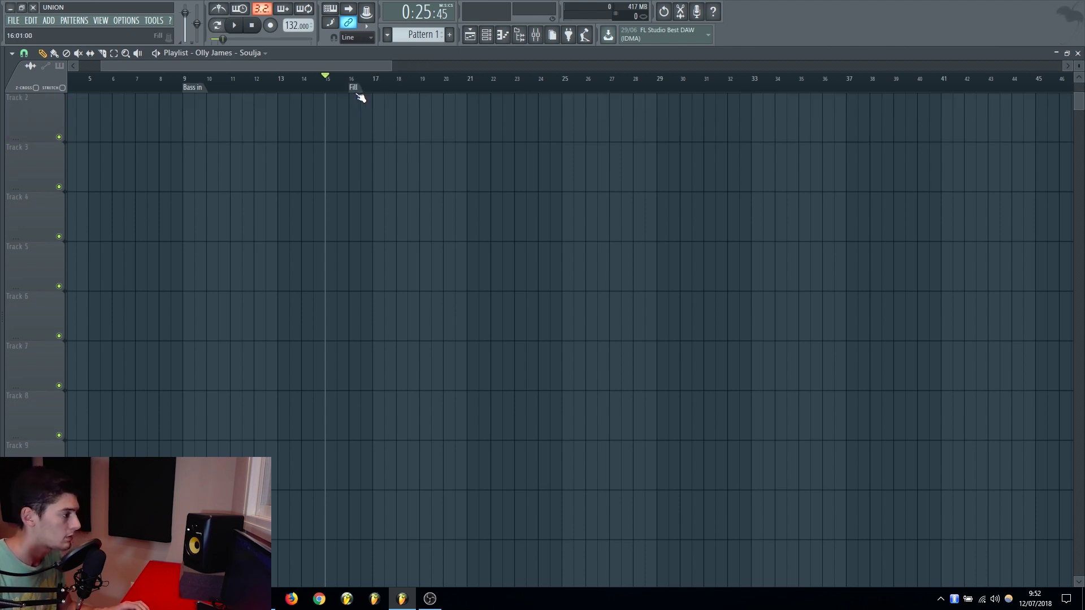
- Add a time marker named "Buildup filtered snares" at bar 17
scroll(288, 136, up, 1)
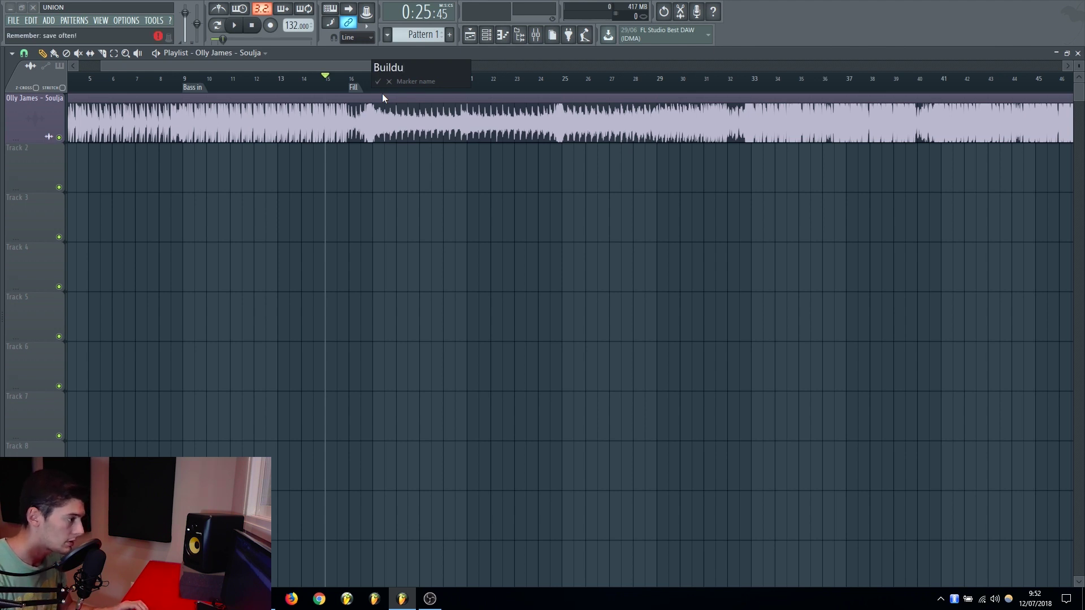
text(Buildup filt)
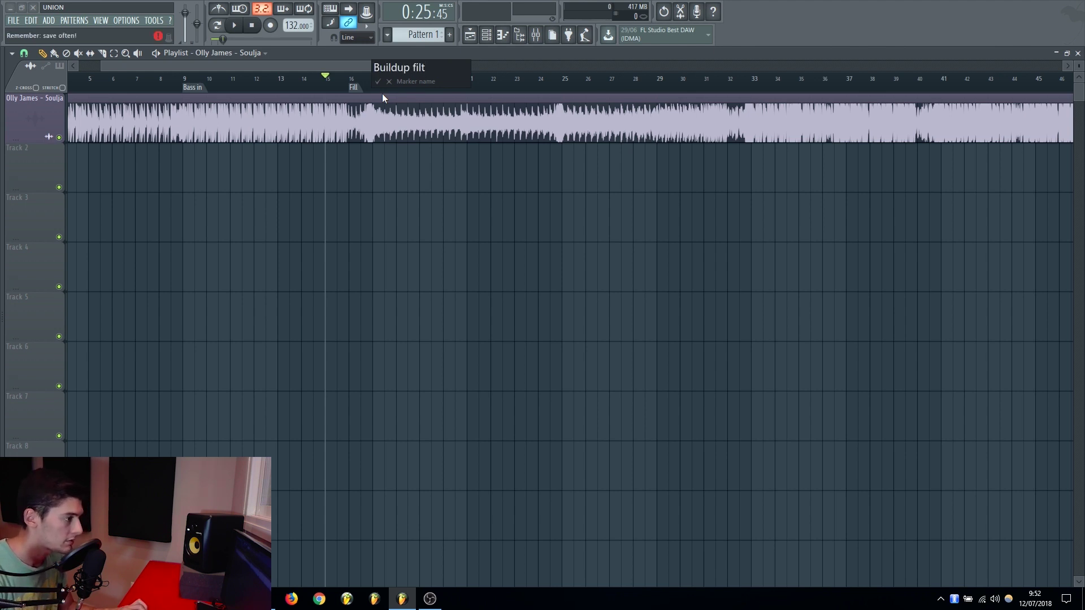
text(ered snares)
key(Return)
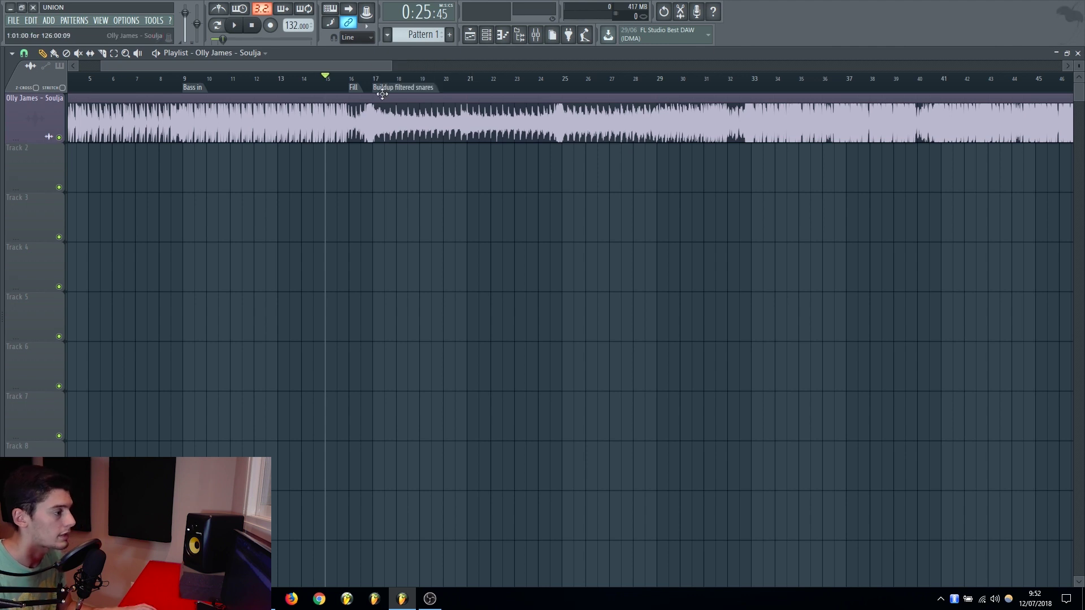
- Listen on through the filtered buildup and add a time marker named "Buildup" at bar 25
key(space)
scroll(509, 218, down, 4)
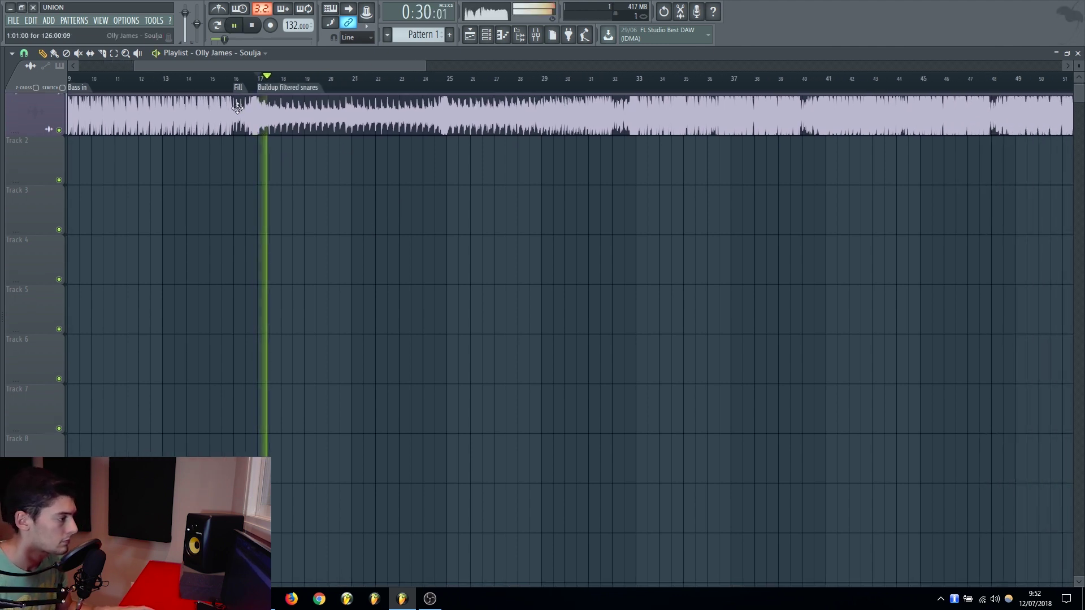
scroll(153, 69, down, 1)
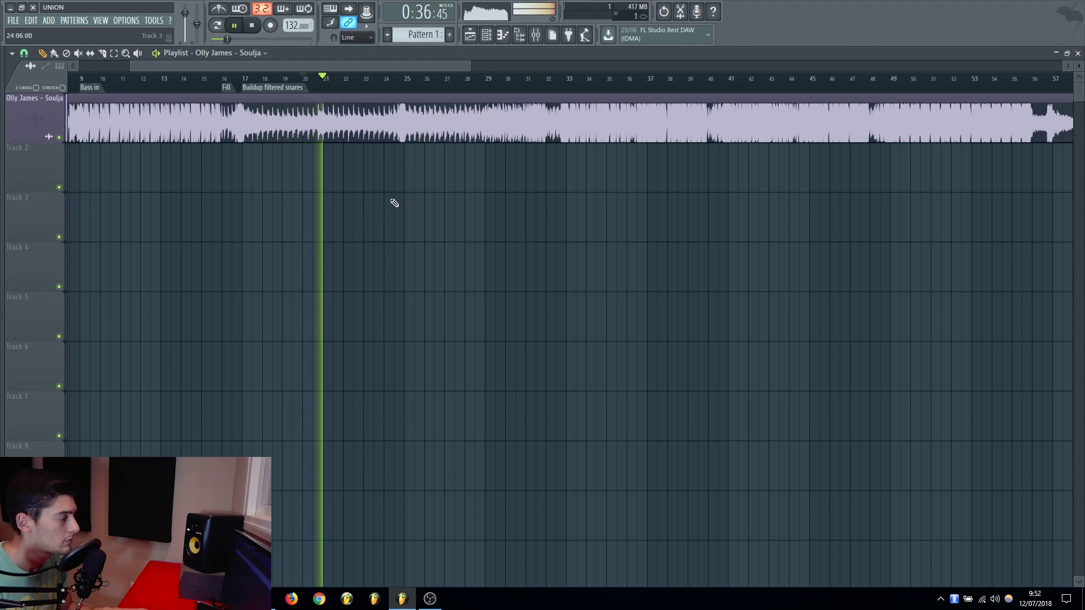
click(368, 88)
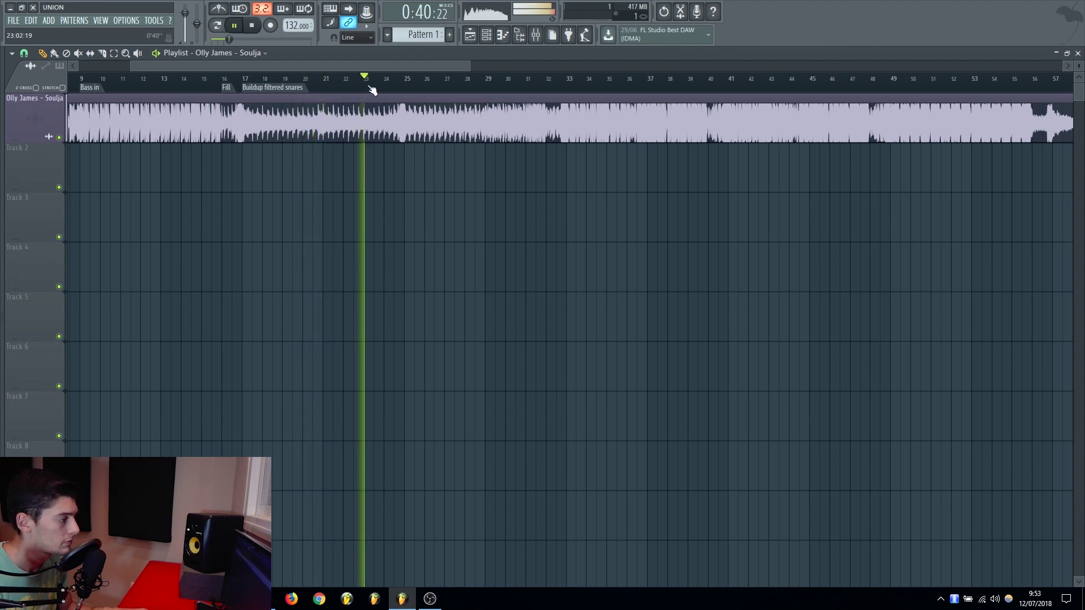
key(space)
right_click(405, 91)
click(410, 96)
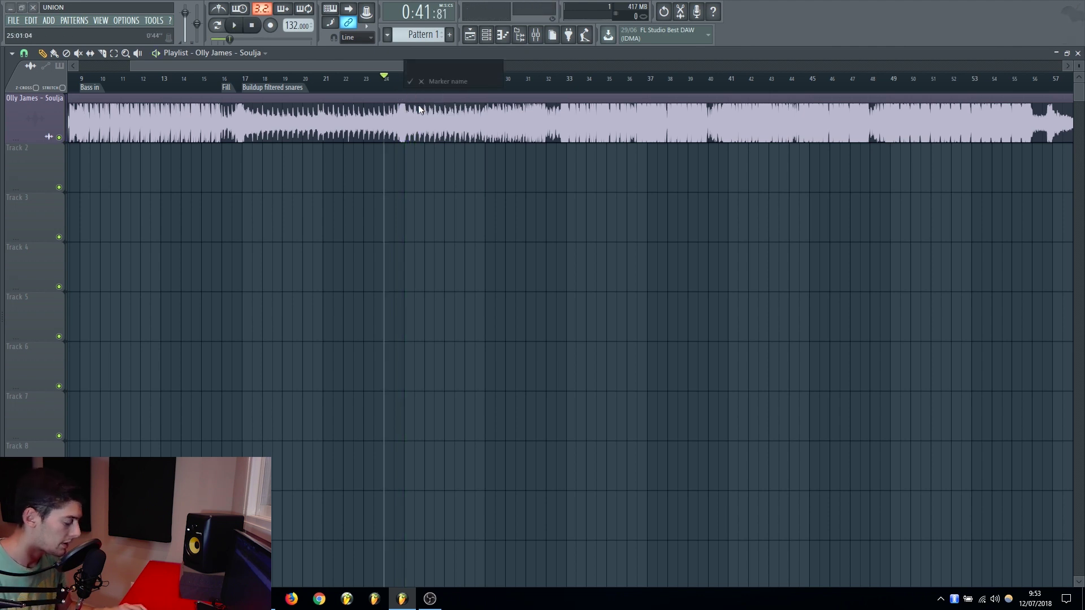
text(Buildup)
key(Return)
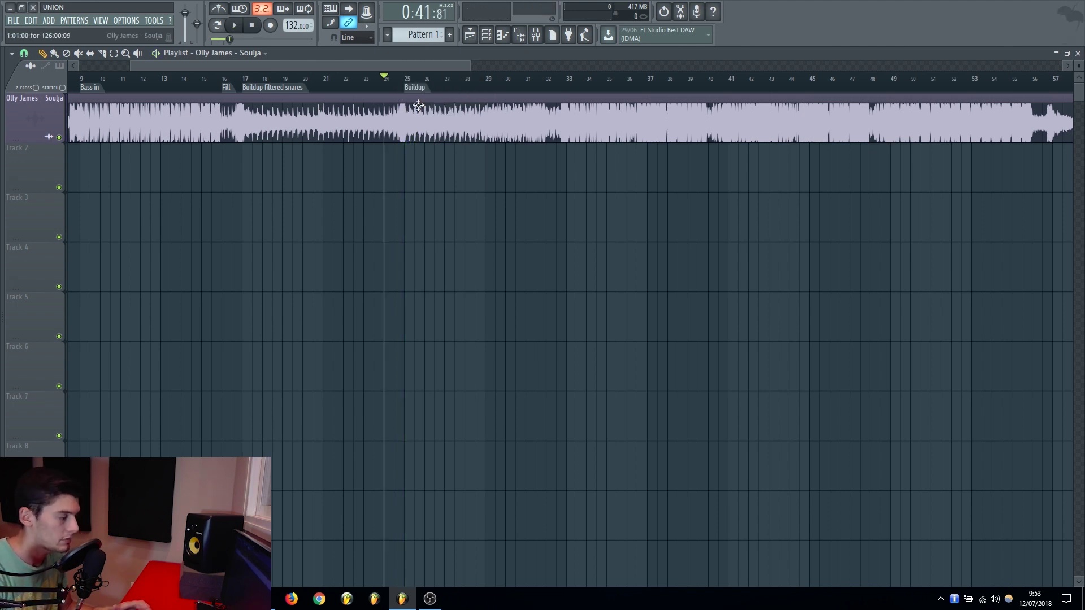
- Listen through the buildup and add time markers named "Vocal" at bar 32 and "Drop" at bar 33
key(space)
scroll(380, 90, down, 2)
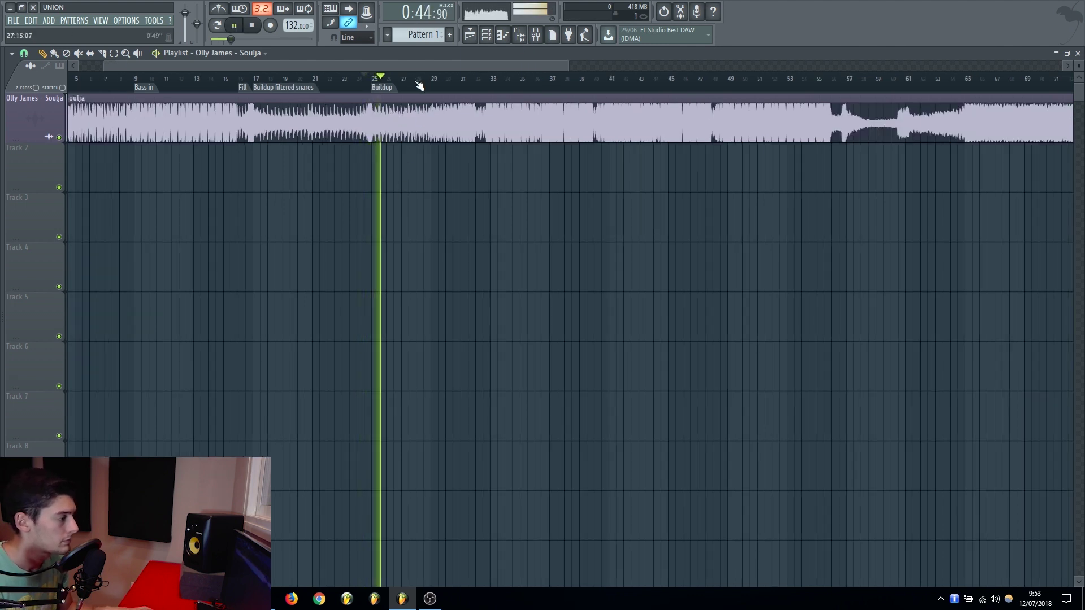
click(415, 80)
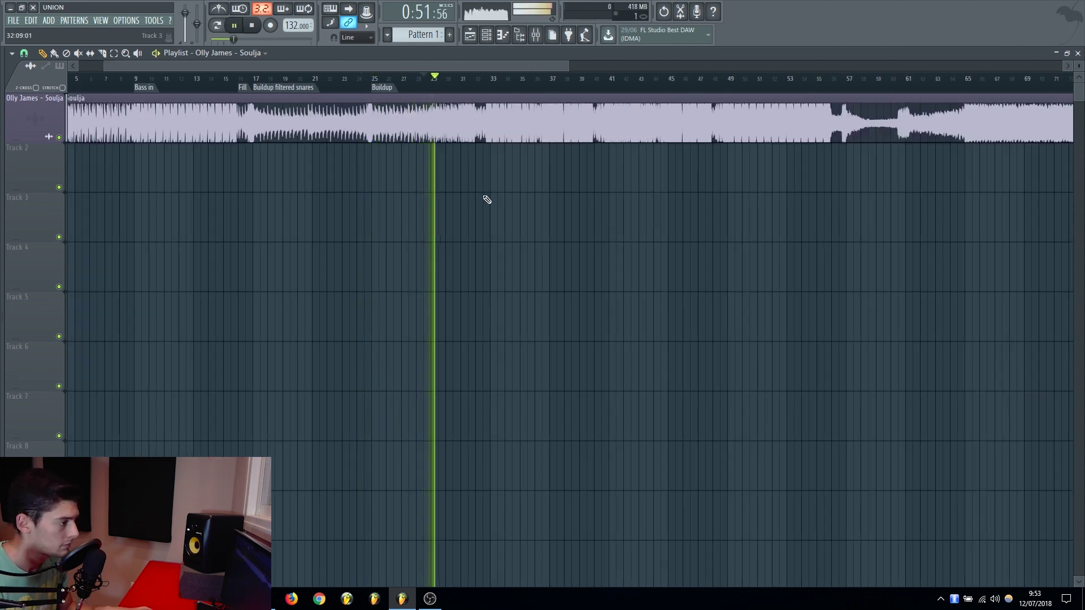
scroll(456, 189, right, 2)
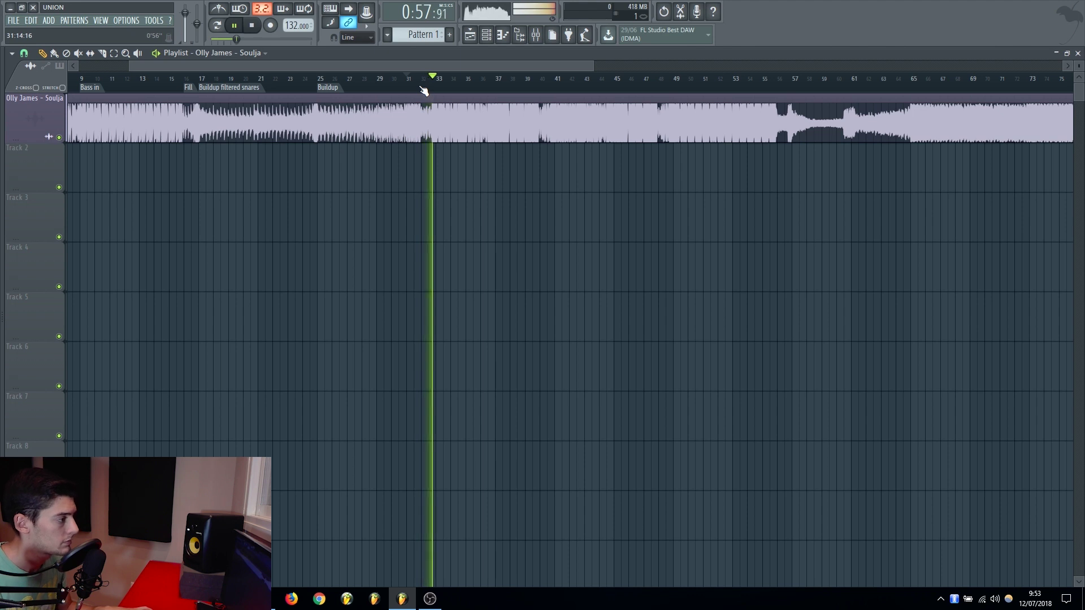
key(space)
right_click(424, 90)
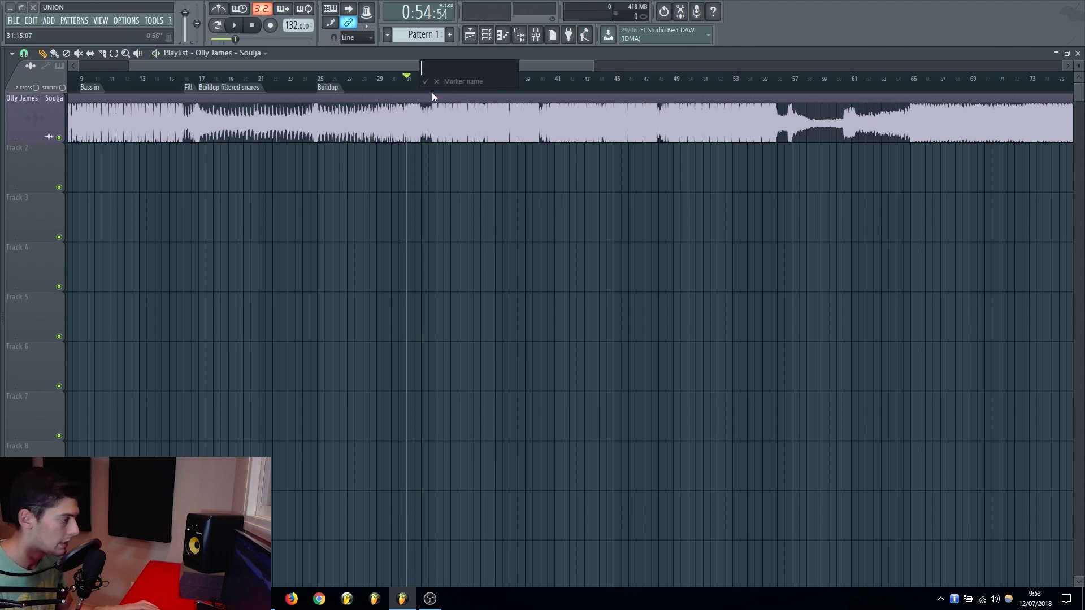
text(Vocal)
key(Return)
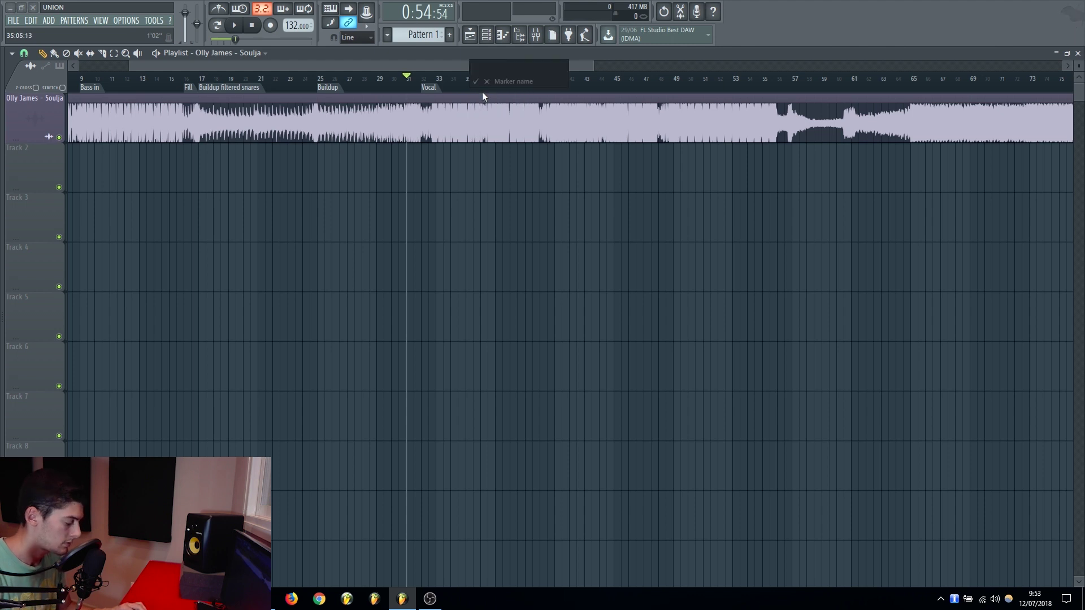
key(Return)
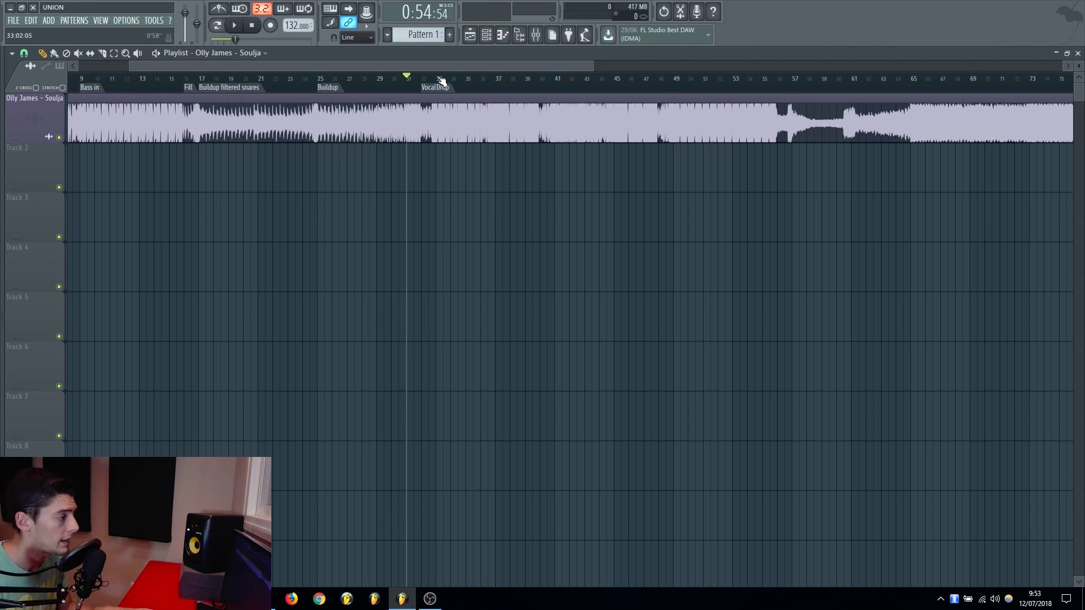
- Listen to the start of the drop and add a time marker named "Fill" at bar 36
scroll(508, 92, up, 3)
key(space)
drag(544, 175, 486, 173)
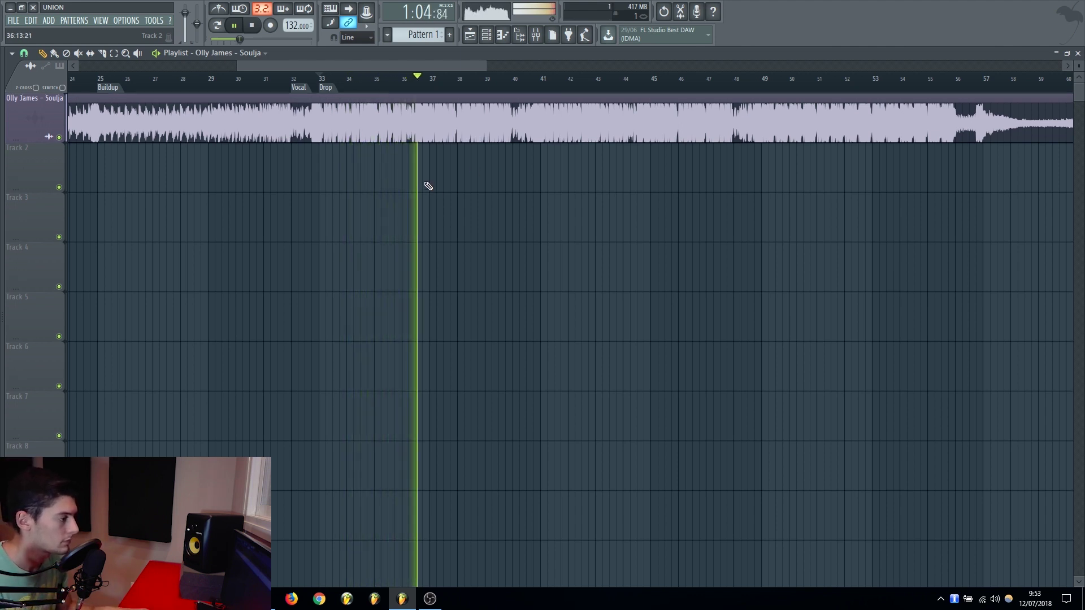
key(space)
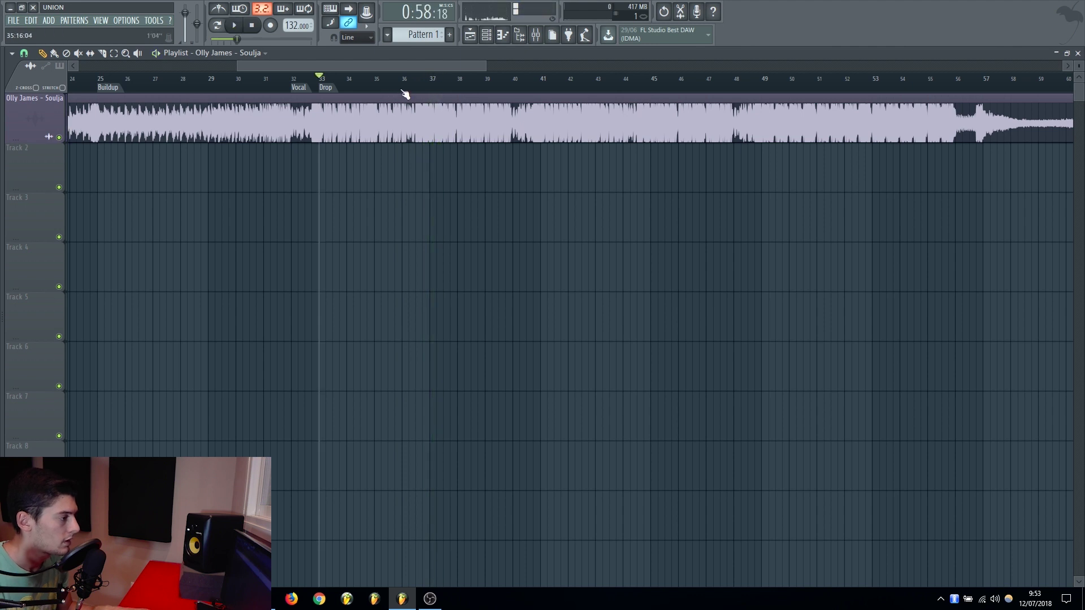
key(alt+t)
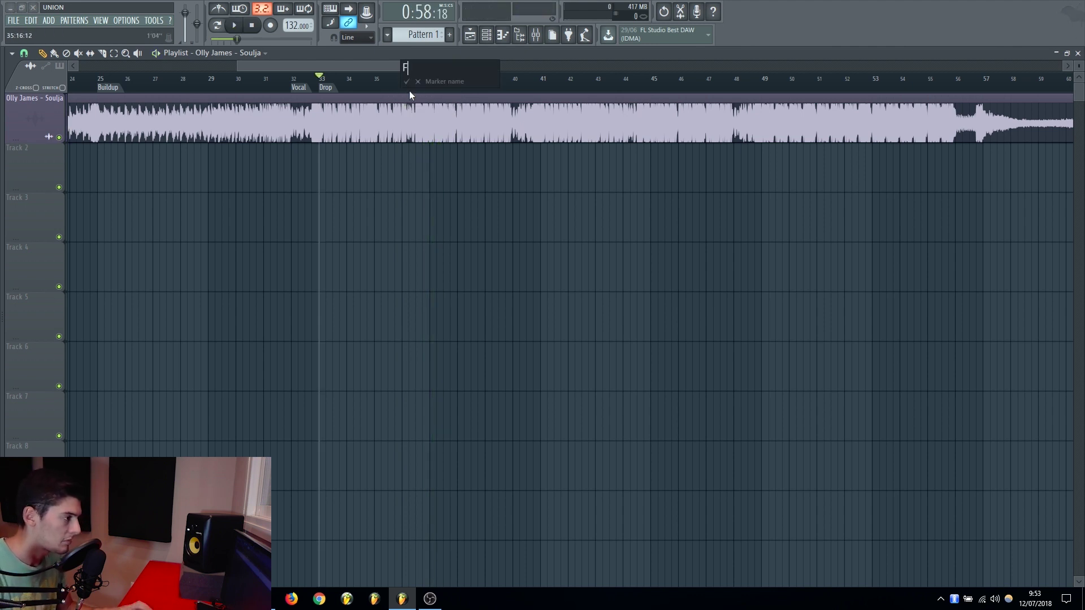
key(Return)
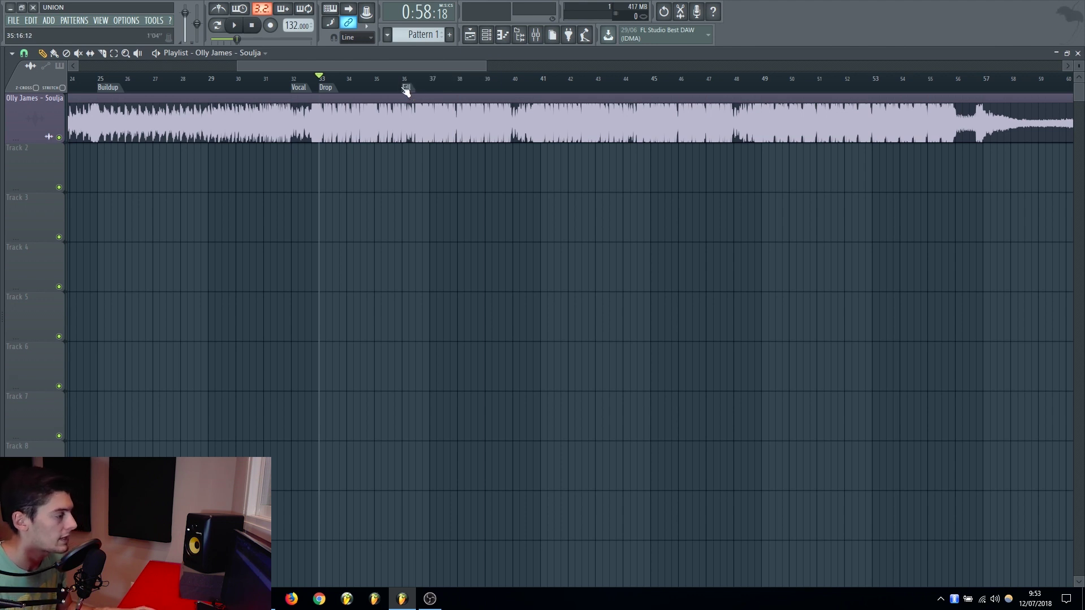
- Continue listening through the drop and add a time marker named "Vocal" at bar 40
key(space)
click(409, 88)
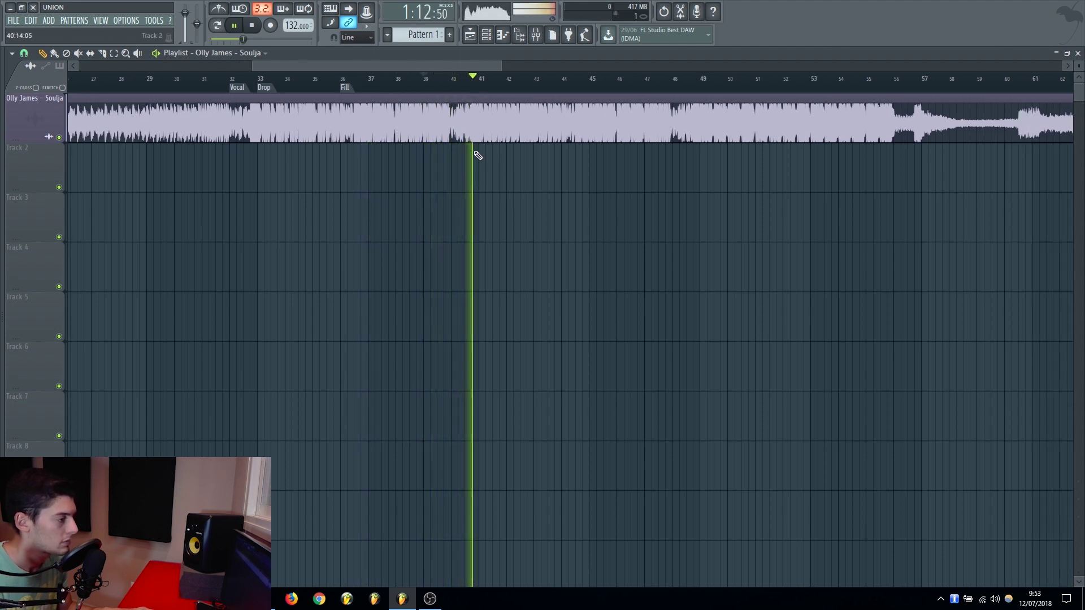
key(space)
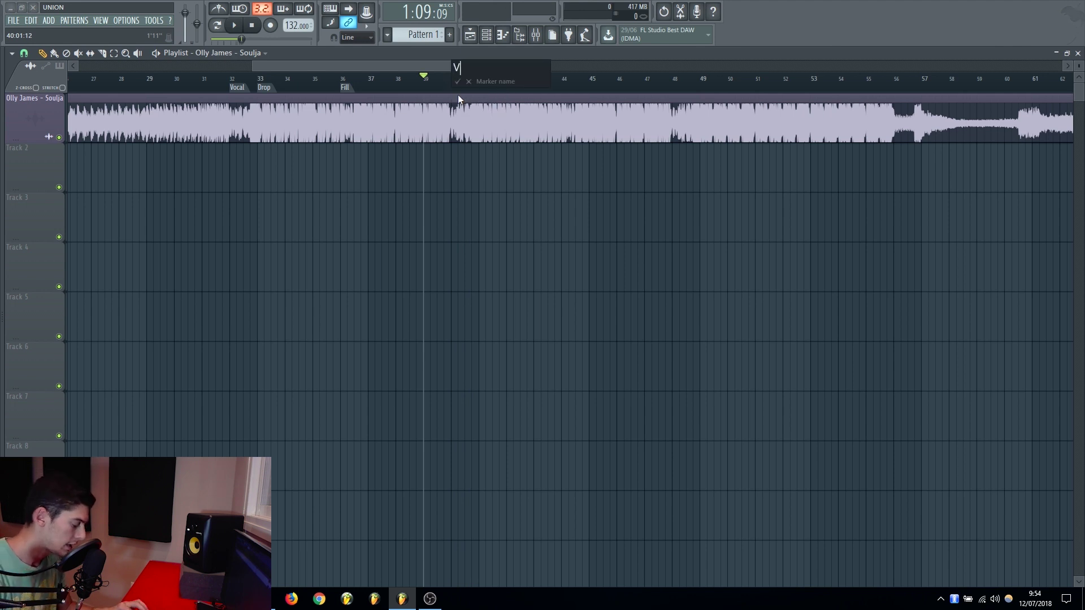
text(ocal)
key(Return)
- Listen on from bar 40 and add a time marker named "Change kick and melody" at bar 41
scroll(368, 175, down, 5)
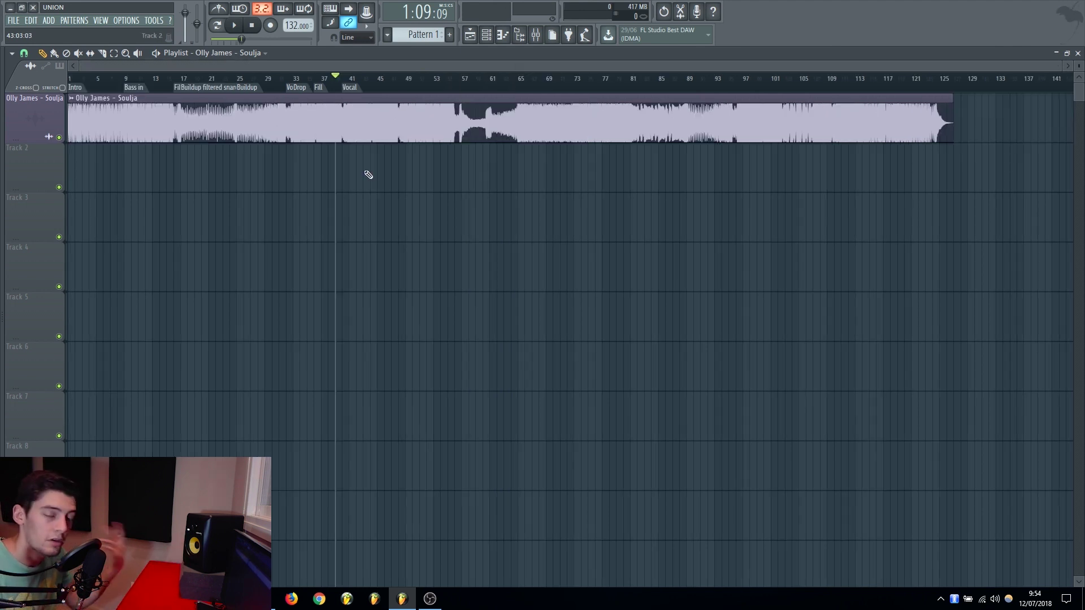
scroll(380, 98, up, 5)
key(space)
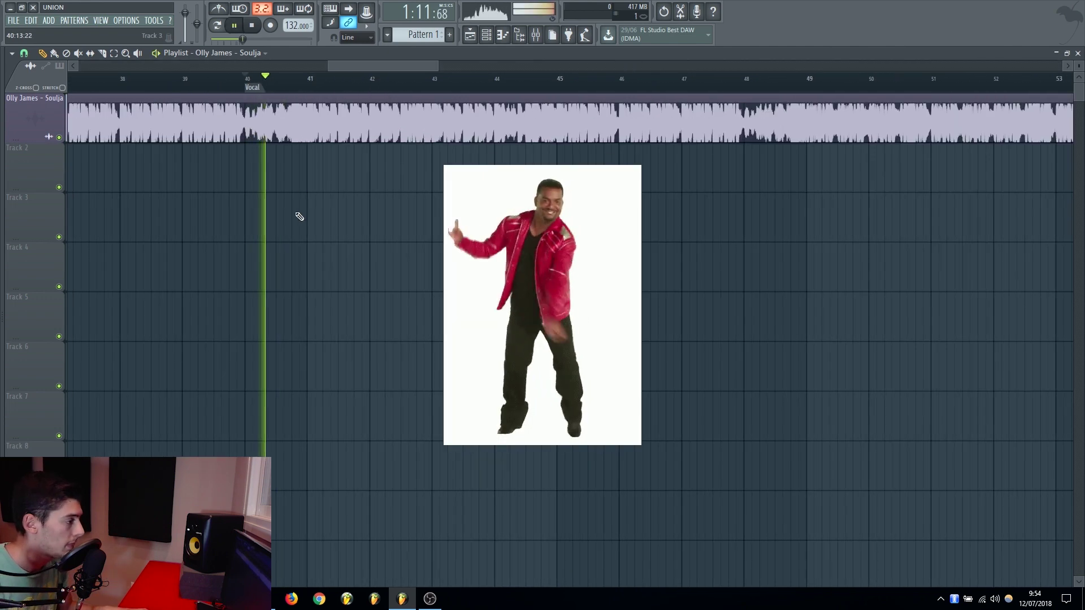
key(alt+t)
text(Change kick and melody)
key(Return)
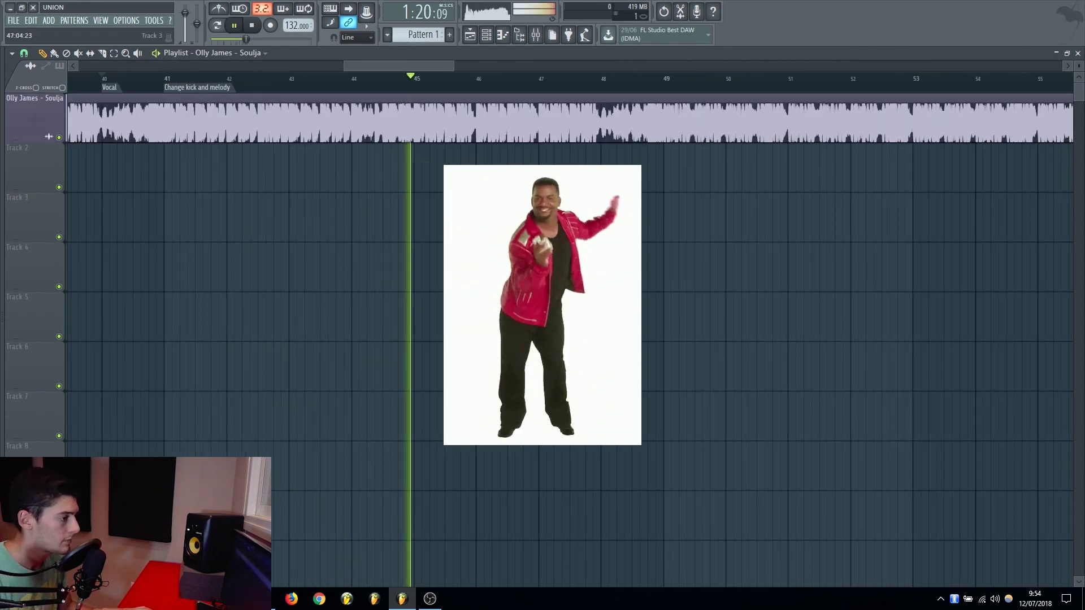
- Add a "Vocal" marker at bar 48 and another "Change kick and melody" marker at bar 49
key(alt+t)
text(Vocal)
key(Return)
key(alt+t)
text(Change kick and melody)
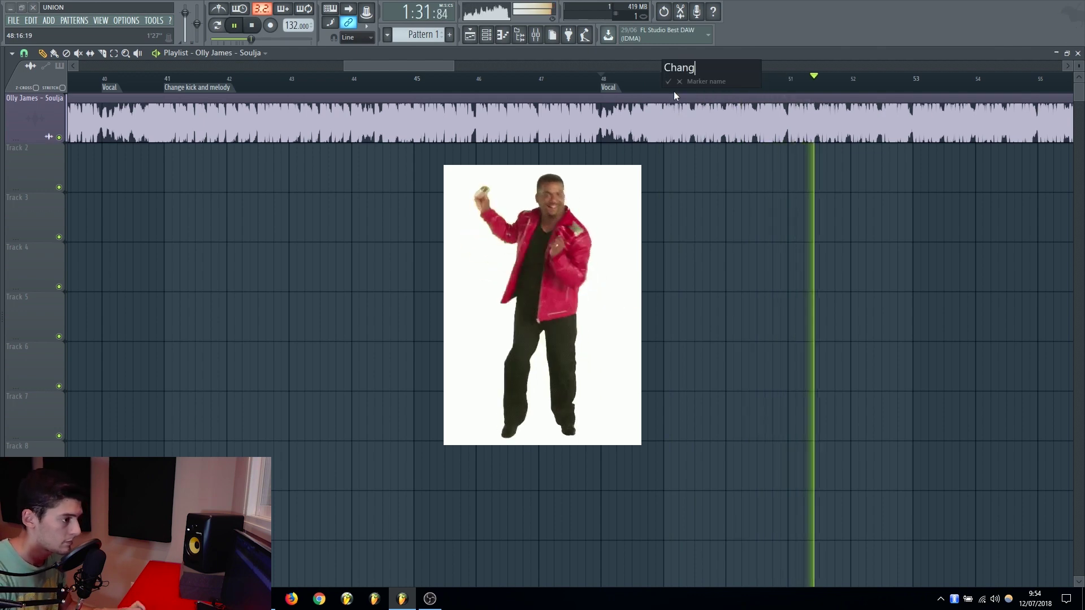
key(Return)
- Add a "Fill with no drums" marker at bar 56 and a "Break" marker at bar 57
scroll(505, 79, down, 5)
key(alt+t)
text(Fill with no drums)
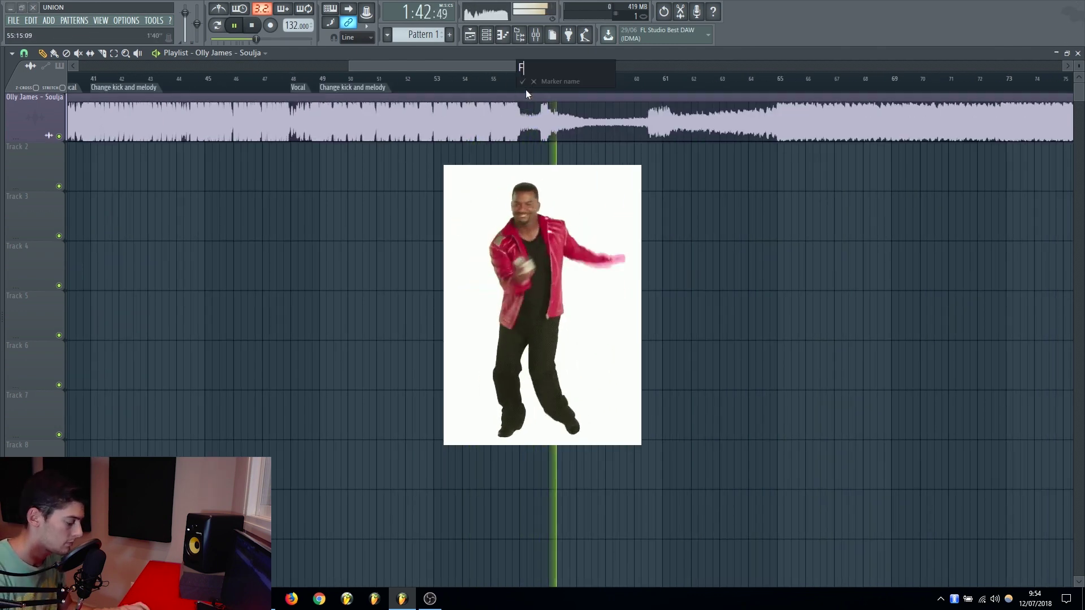
key(Return)
scroll(525, 90, up, 4)
key(alt+t)
text(Break)
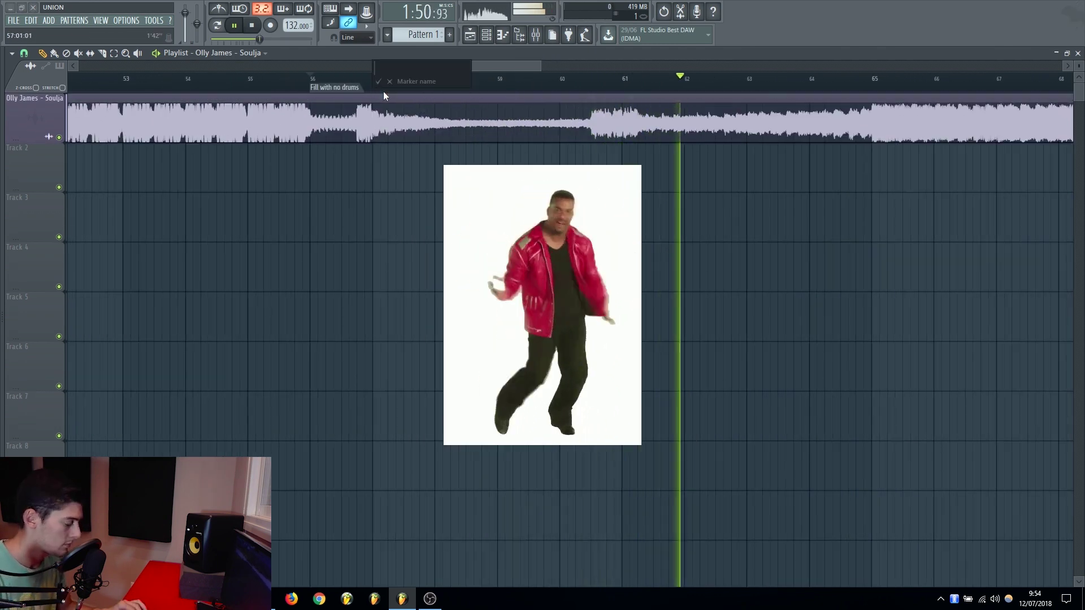
key(Return)
- Add a marker named "Leads opene" at bar 65 and one named "Claps" at bar 73
key(alt+t)
text(Leads opene)
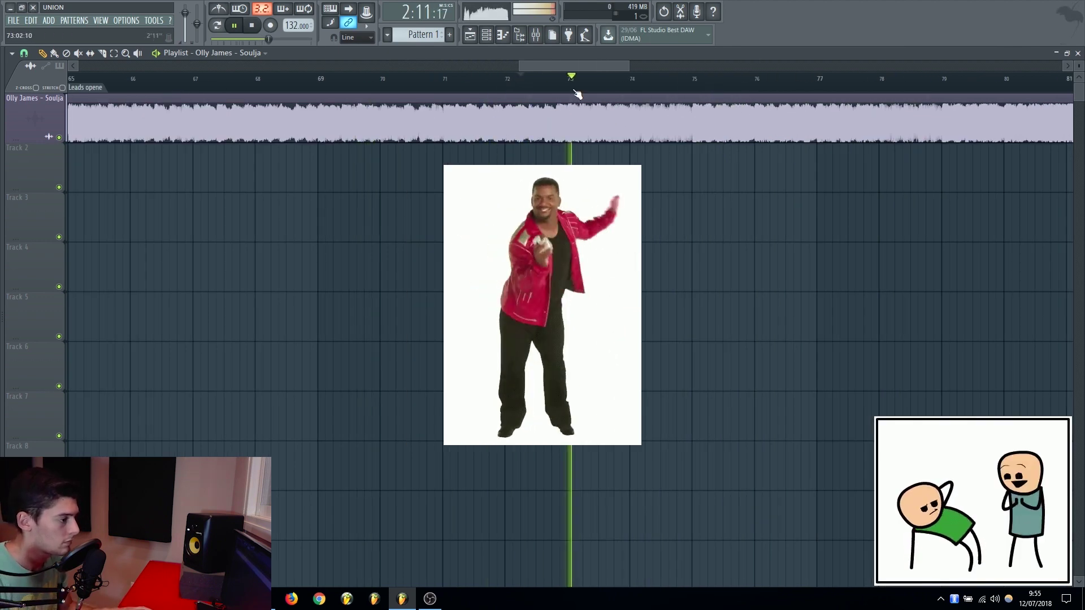
key(alt+t)
text(Claps)
key(Return)
- Add a "Filter leads" marker at bar 80 and a "Weird thing" marker at bar 81
key(alt+t)
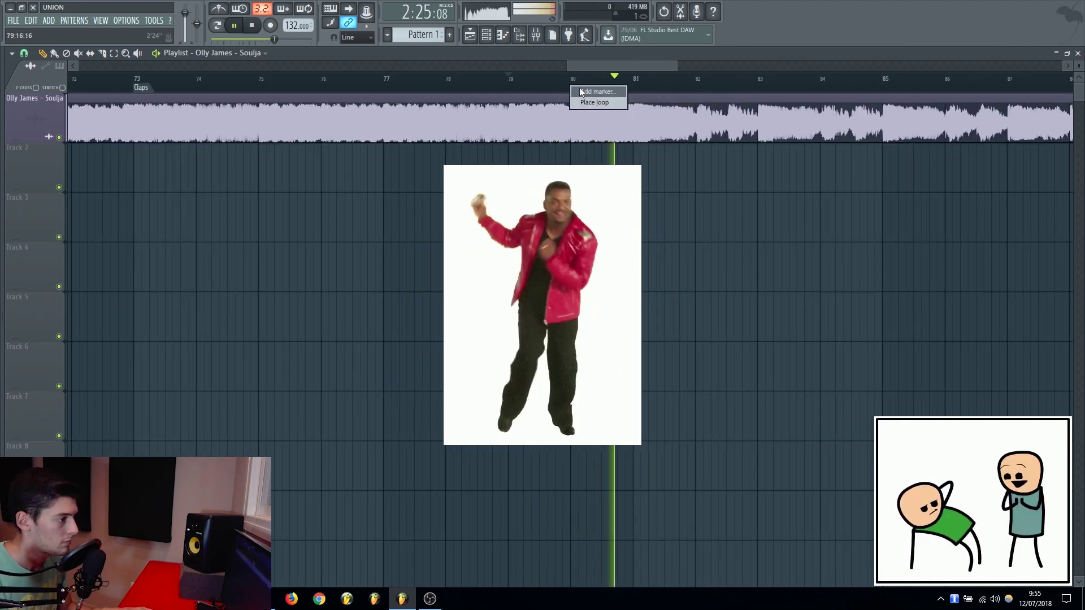
text(Filter leads)
key(Return)
key(alt+t)
text(Weird thing)
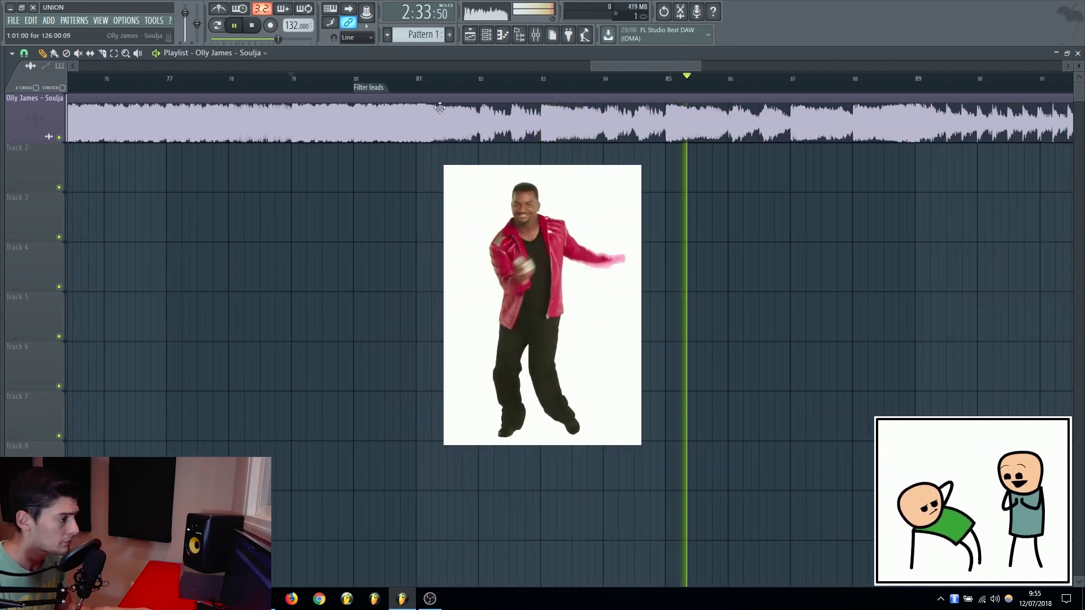
key(Return)
- Add a "Snares start to come in" marker at bar 88 and a "Buildup + increase tempo" marker at bar 89
key(alt+t)
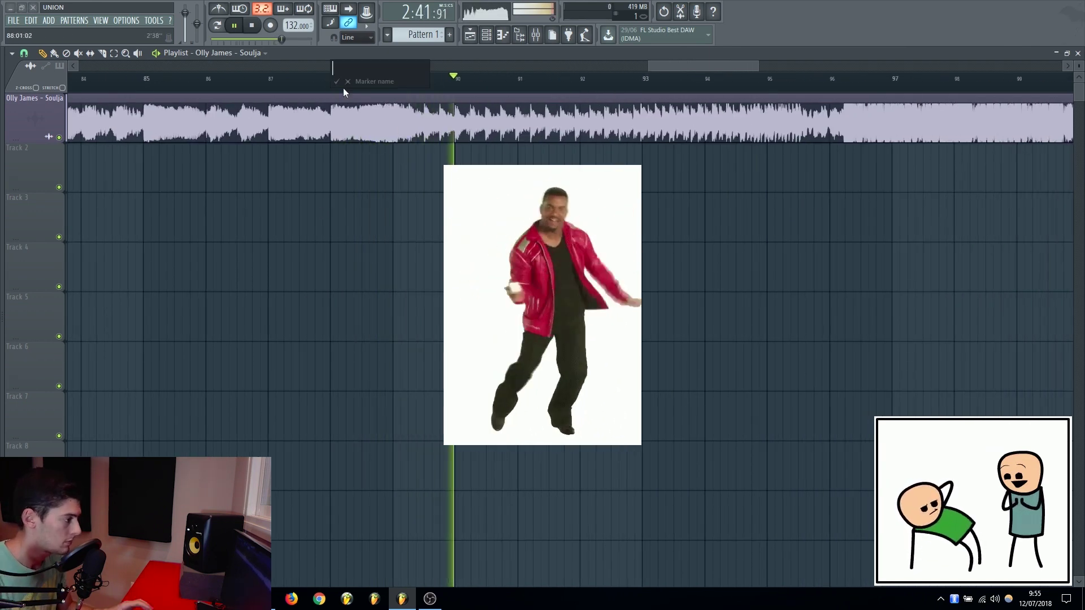
text(Snares start to come in)
key(Return)
key(alt+t)
text(Bu)
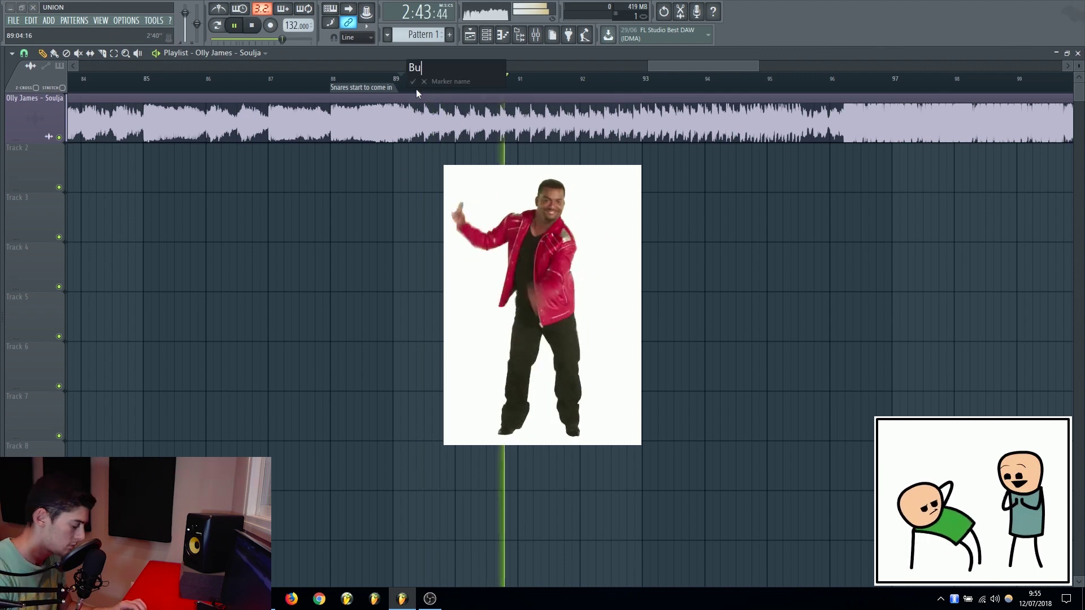
text(ildup + increase tempo)
key(Return)
- Add a time marker named "Drop" near bar 96, where the second drop begins, and listen on
key(alt+t)
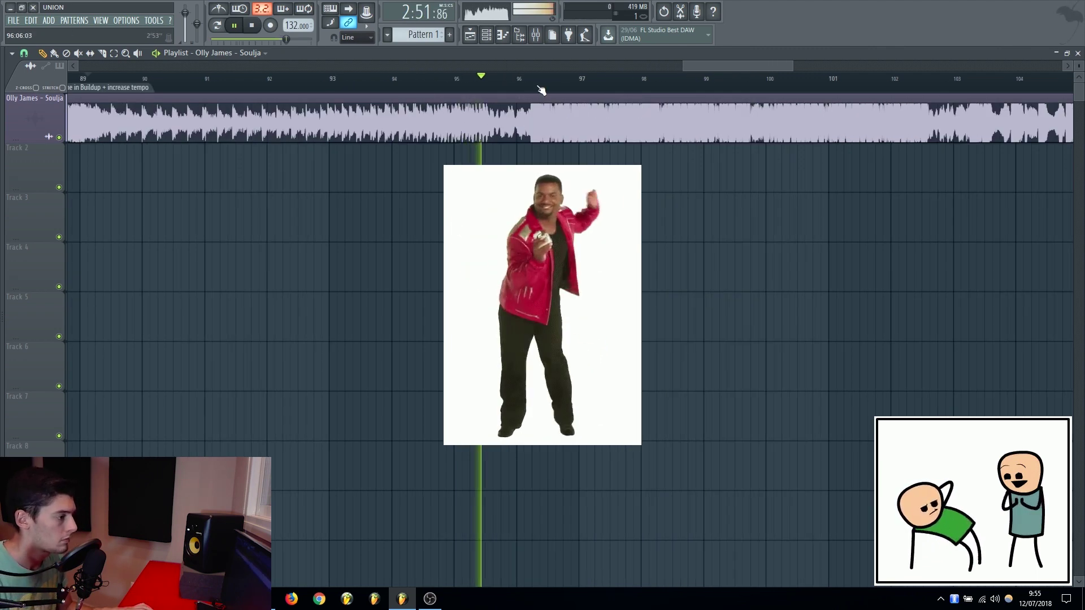
text(Drop)
key(Return)
scroll(521, 93, up, 3)
scroll(508, 106, down, 3)
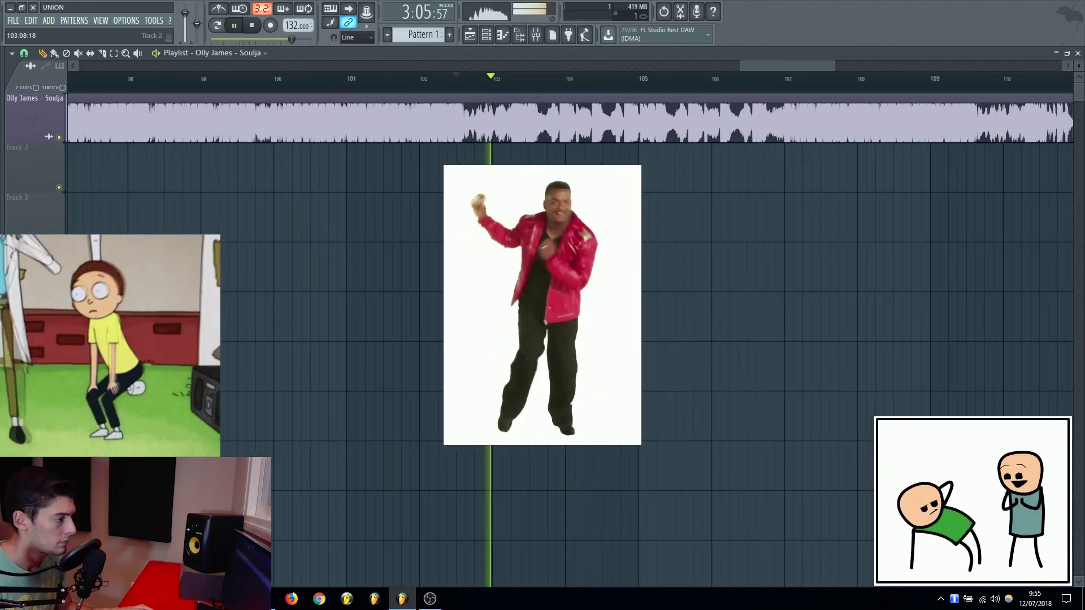
- Add a "Vocal" marker in bar 102 and a "Moombah vibes" marker near bar 103
key(alt+t)
text(Vocal)
key(Return)
key(alt+t)
text(Moombah vibes)
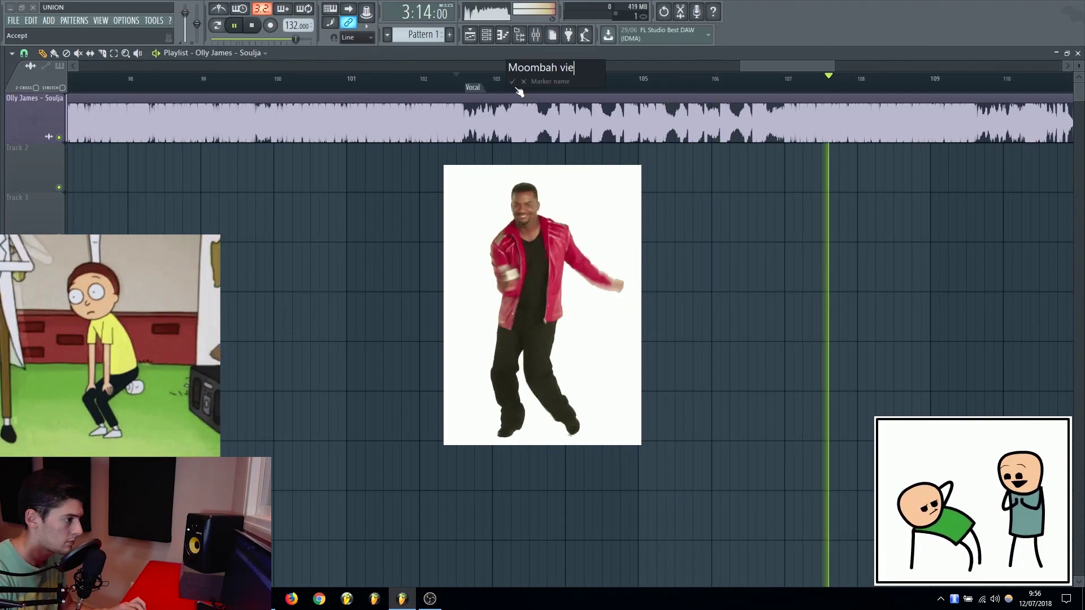
key(Return)
- Finish marking the arrangement with "Normal drop" at bar 107, "Outro" near bar 110 and "Fill" near bar 123
key(alt+t)
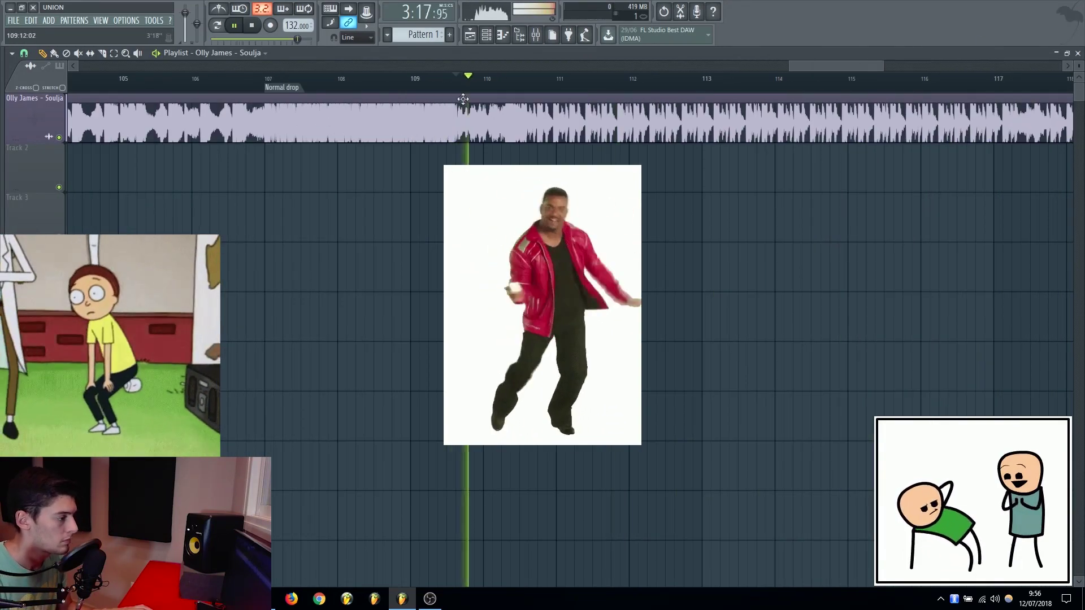
scroll(524, 89, down, 3)
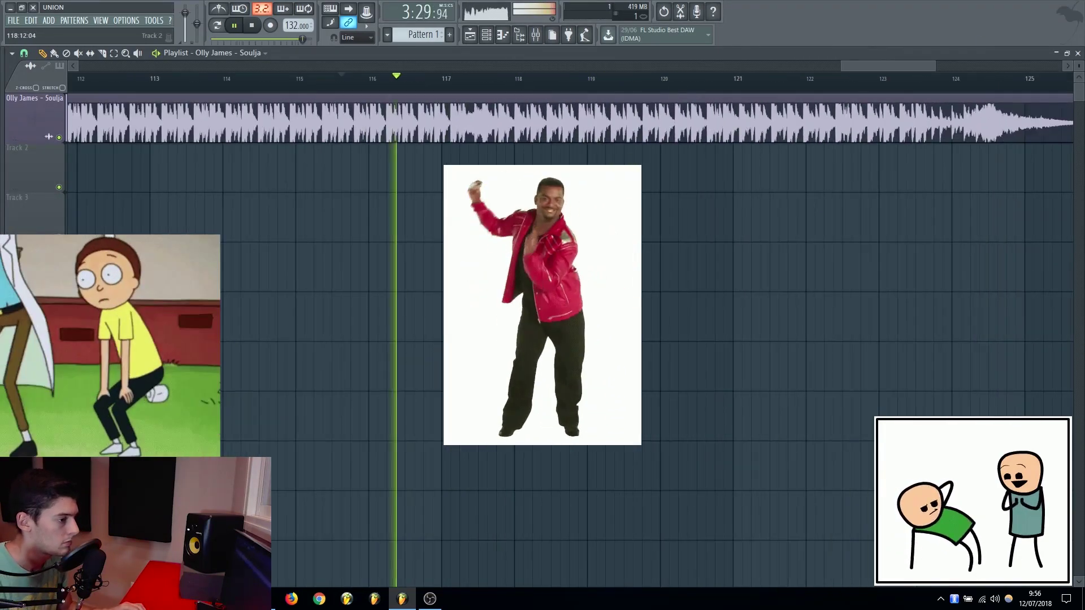
click(366, 90)
drag(366, 90, 709, 89)
double_click(713, 91)
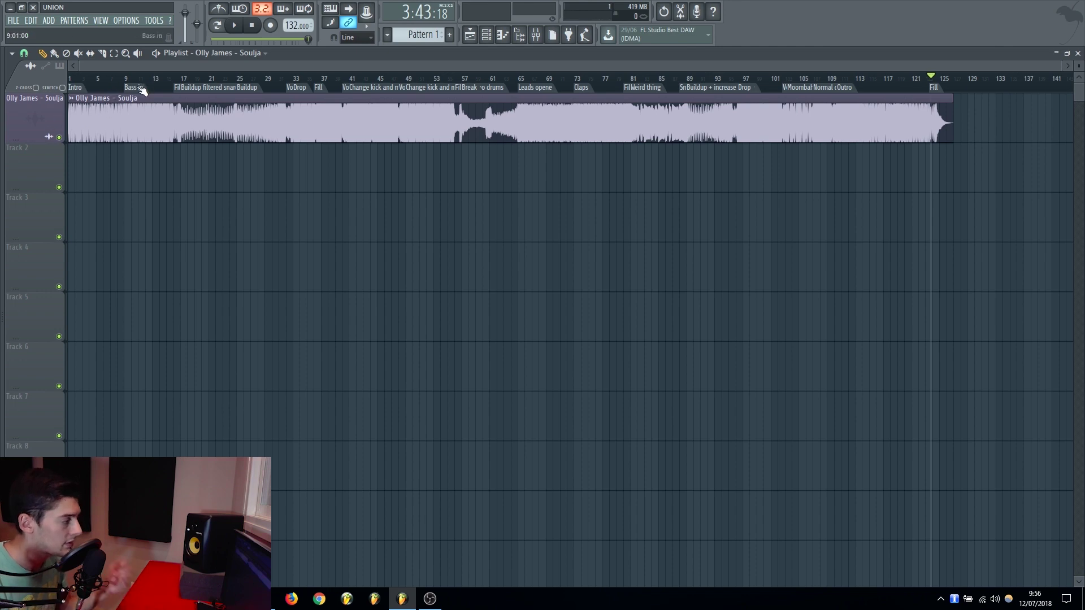
scroll(177, 89, up, 5)
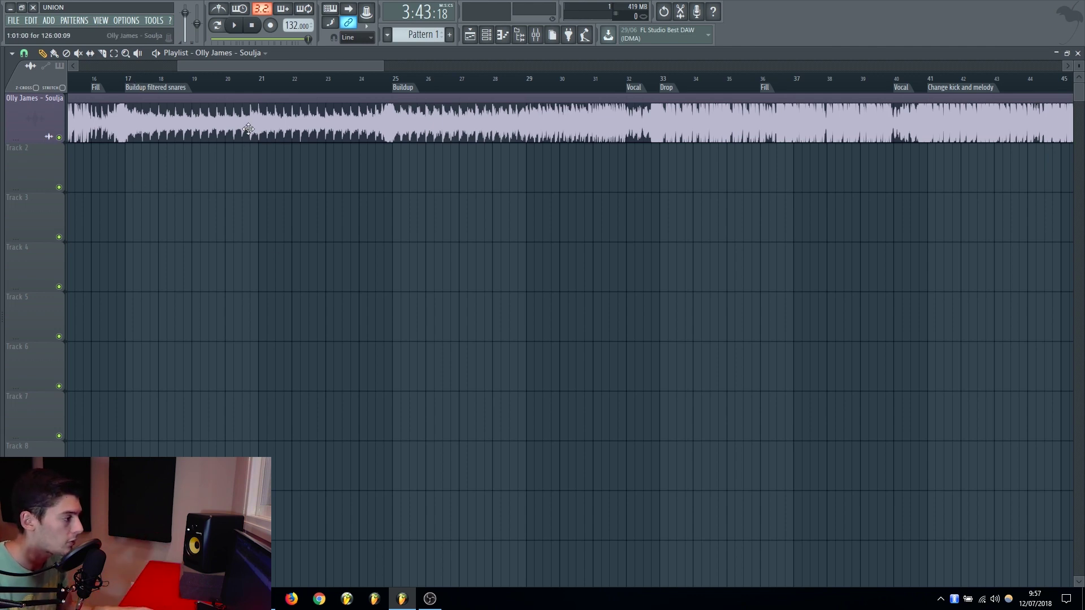
- Review the first buildup and drop by cueing the markers in turn from "Buildup" at bar 25 to "Vocal" at bar 40
scroll(266, 162, down, 3)
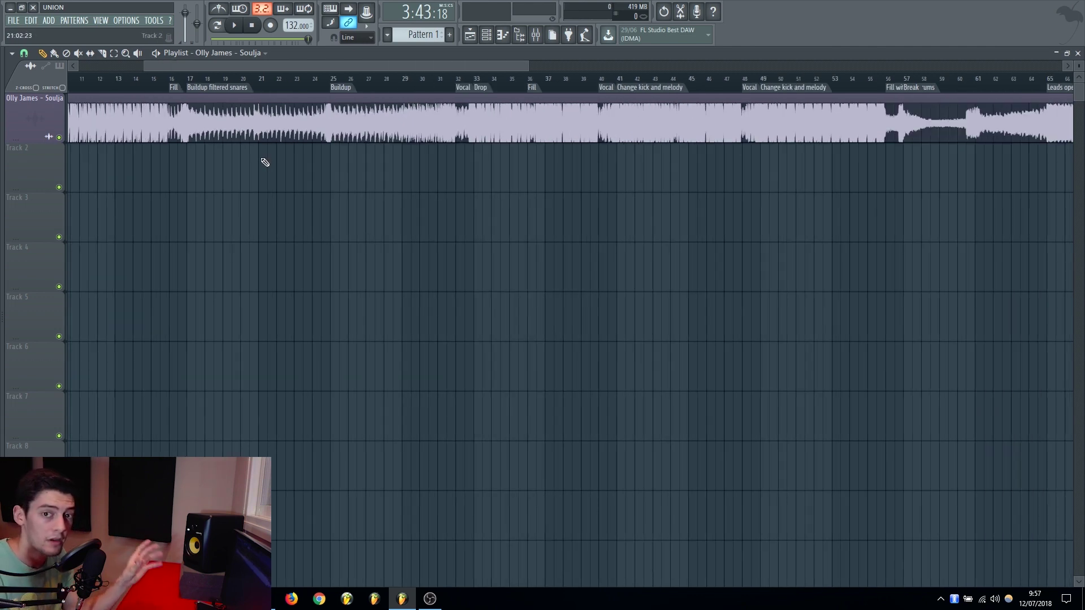
click(331, 79)
scroll(342, 91, down, 2)
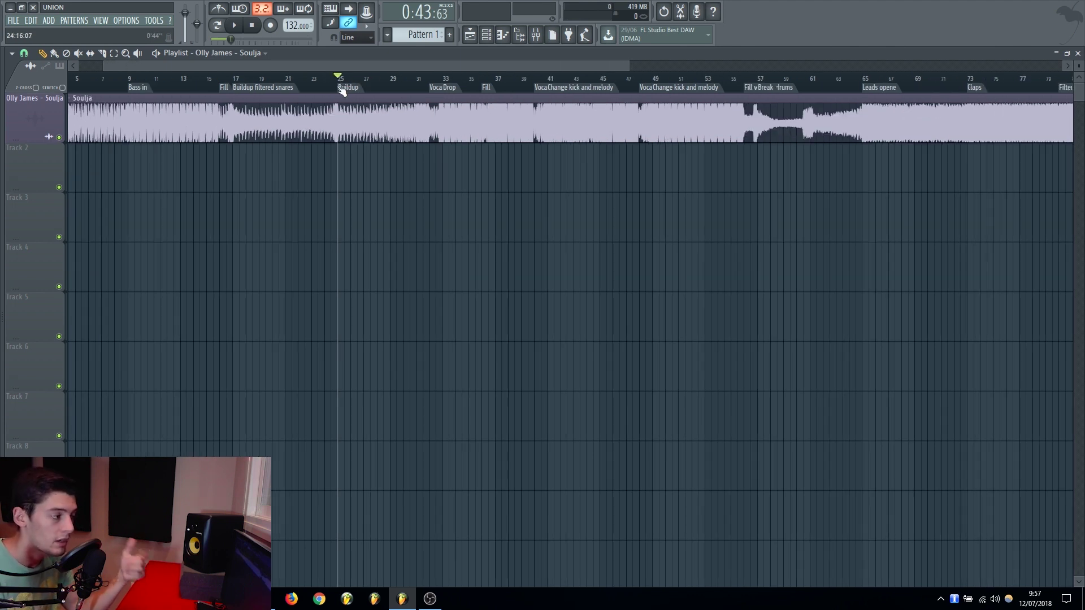
scroll(308, 152, right, 3)
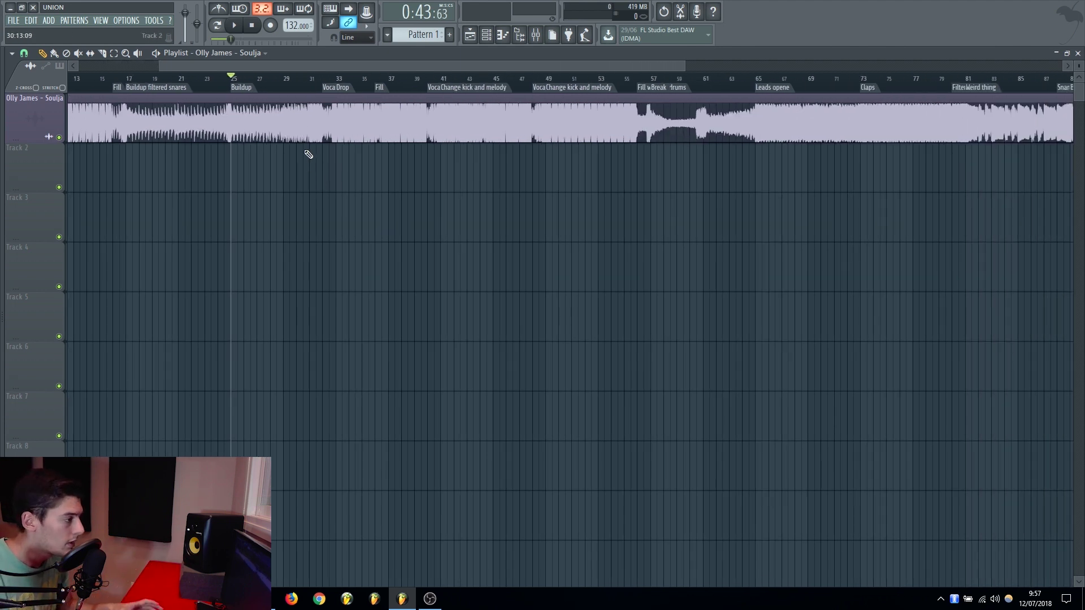
click(323, 79)
scroll(297, 189, right, 2)
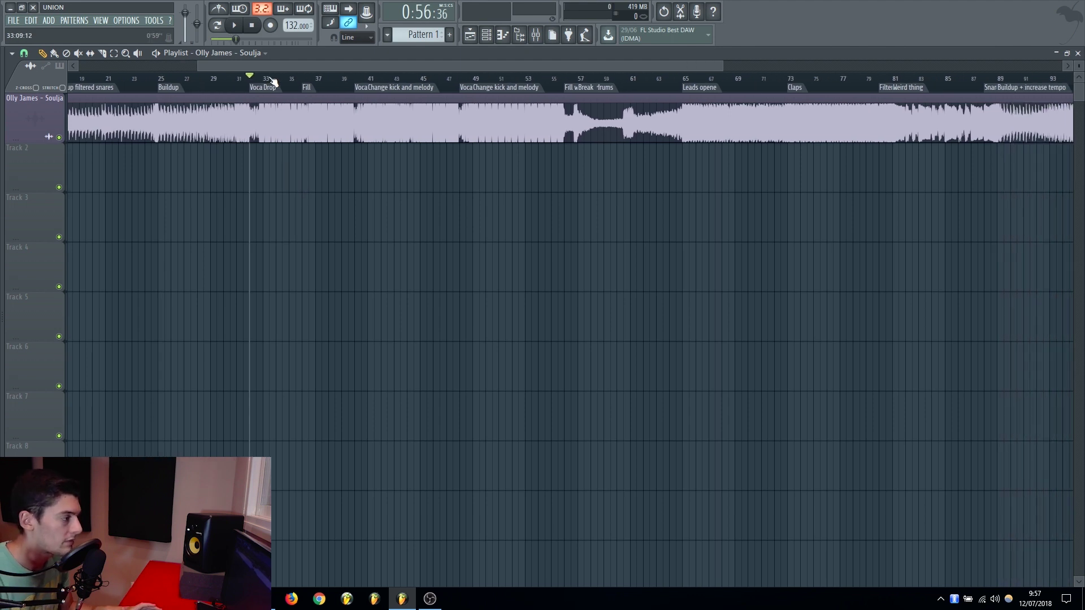
click(272, 80)
click(303, 79)
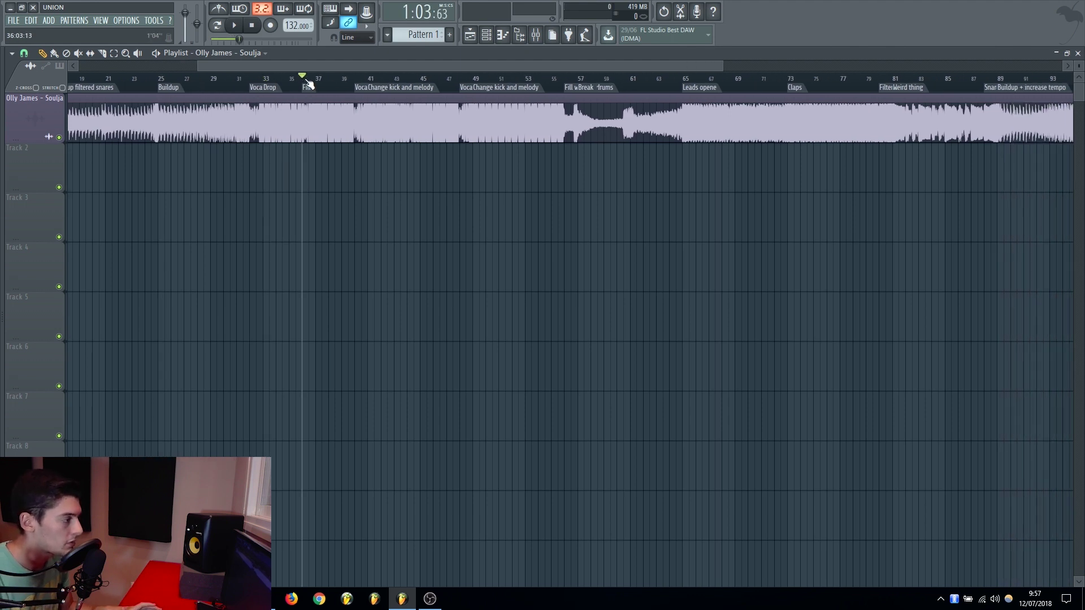
click(355, 80)
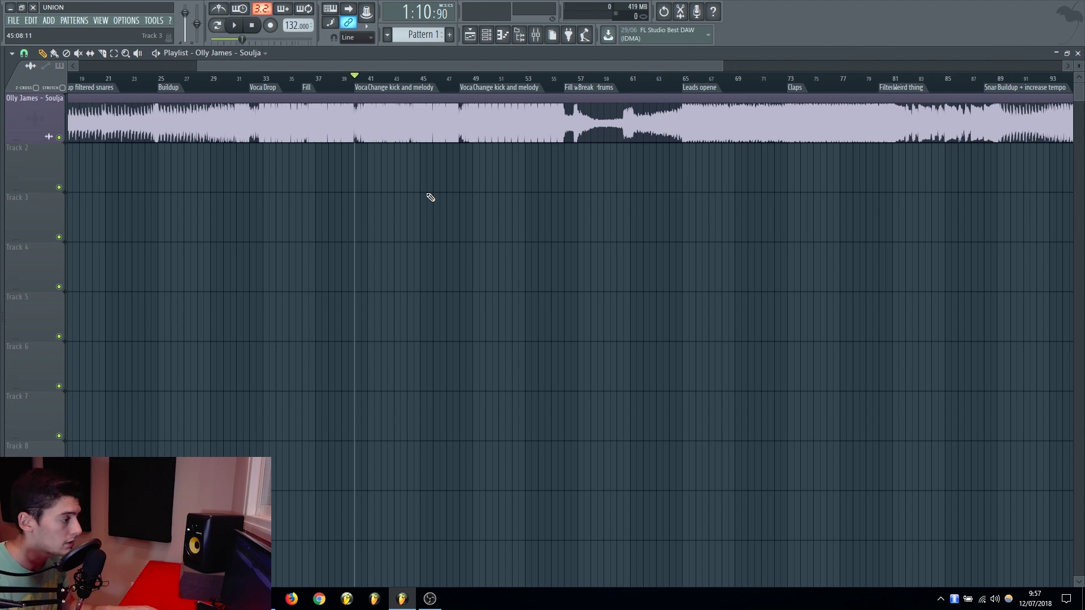
- Cue the "Fill with no drums" marker at bar 56 and listen briefly to the fill
scroll(410, 189, right, 3)
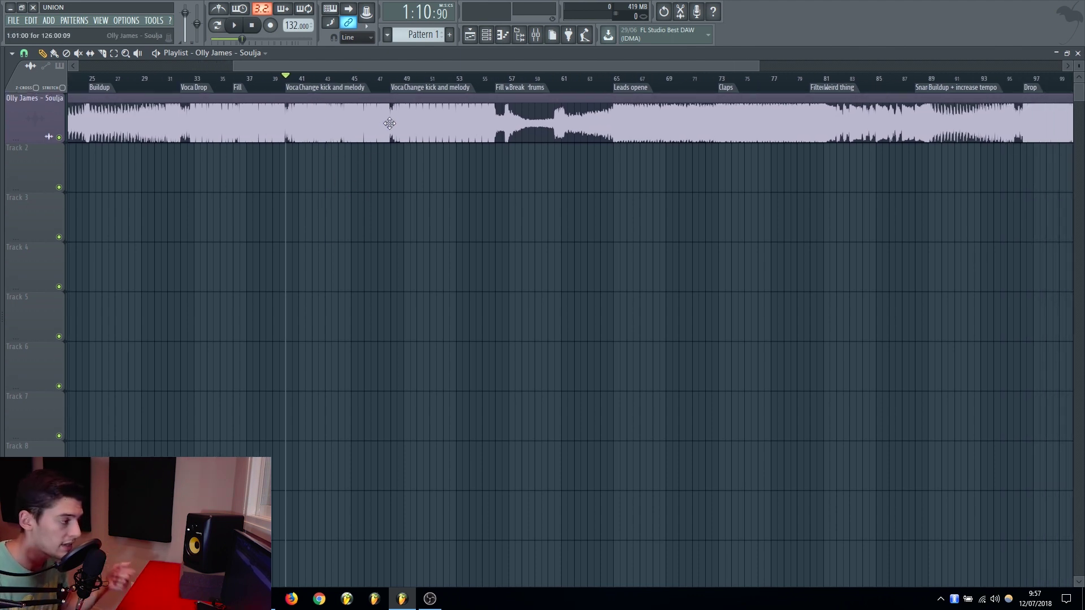
scroll(507, 177, right, 2)
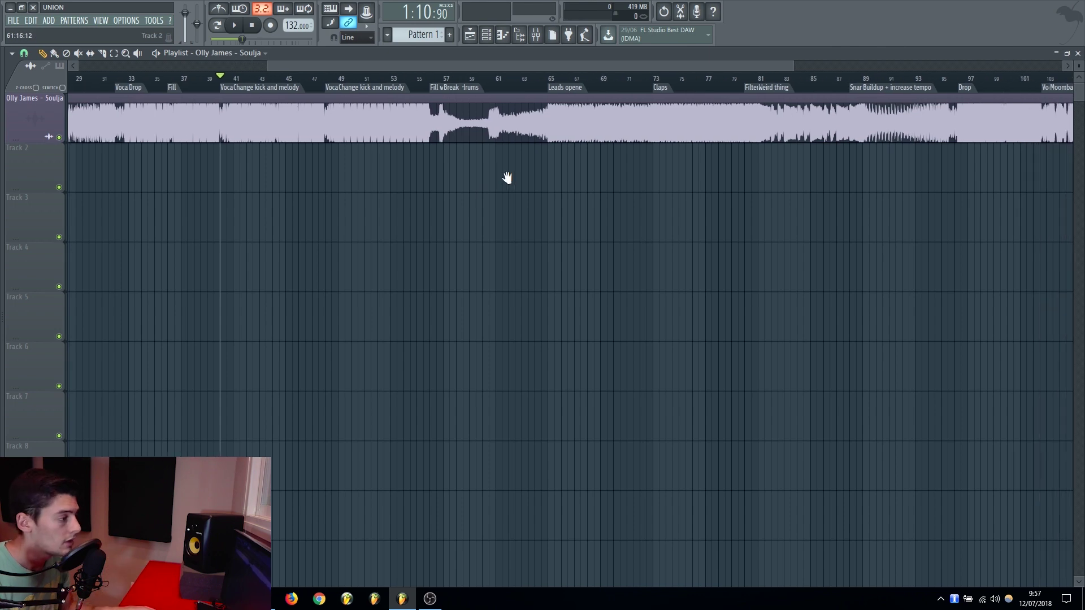
click(428, 84)
scroll(446, 82, up, 5)
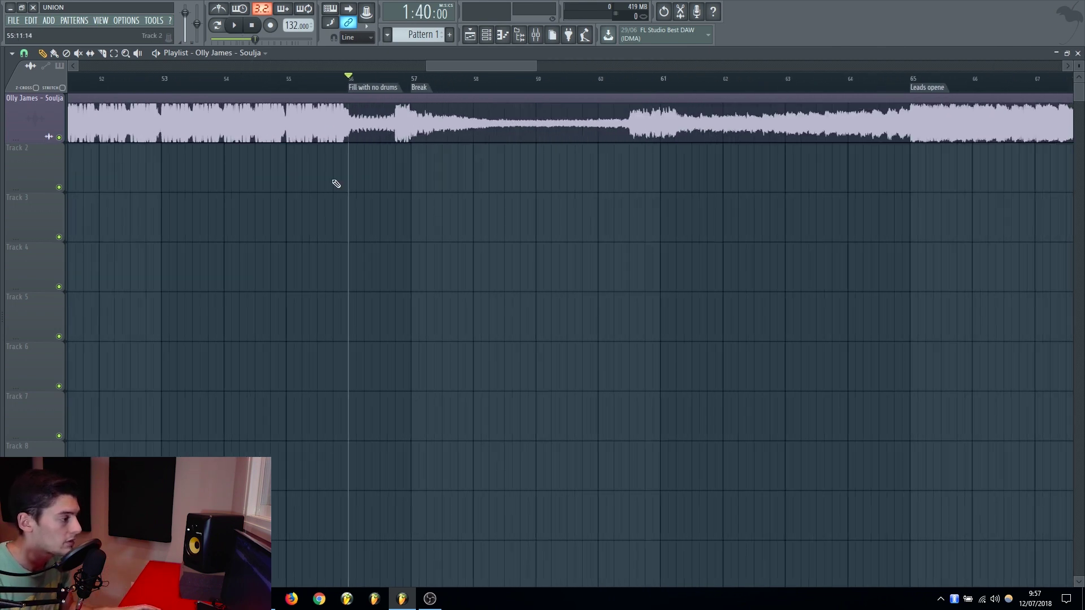
key(space)
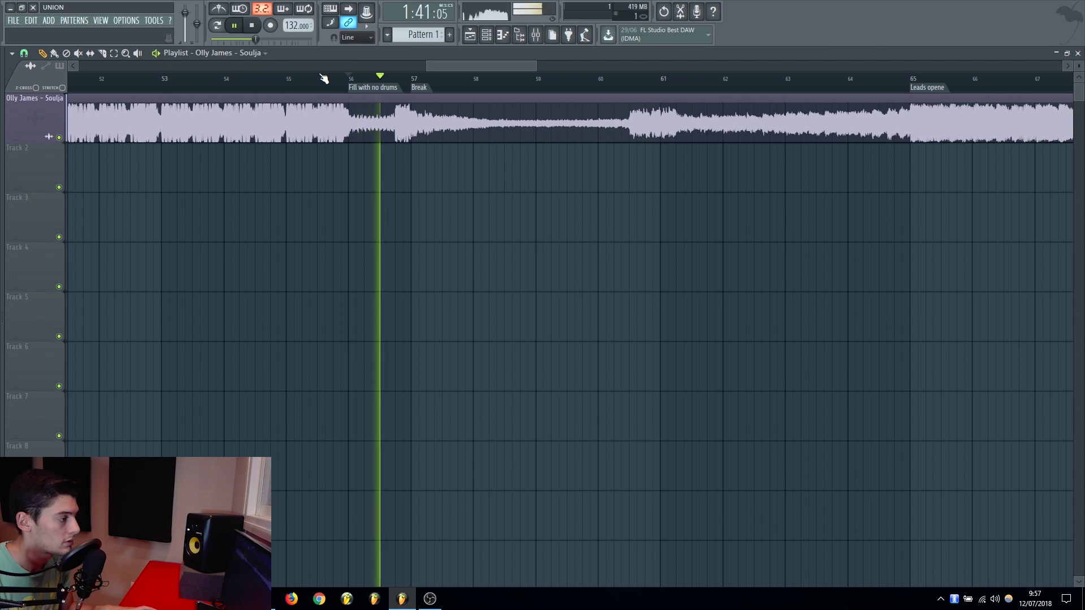
key(space)
- Review the break section by cueing "Break" at bar 57, "Leads opene" at bar 65, "Claps" at bar 73 and the filtered lead at bar 80
scroll(328, 80, down, 4)
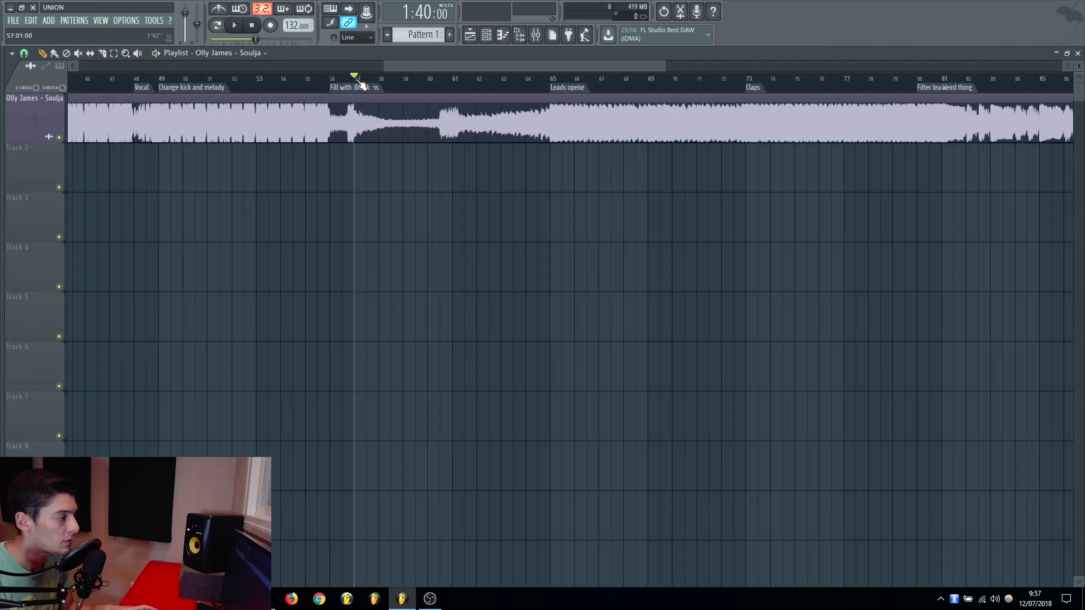
scroll(347, 107, right, 3)
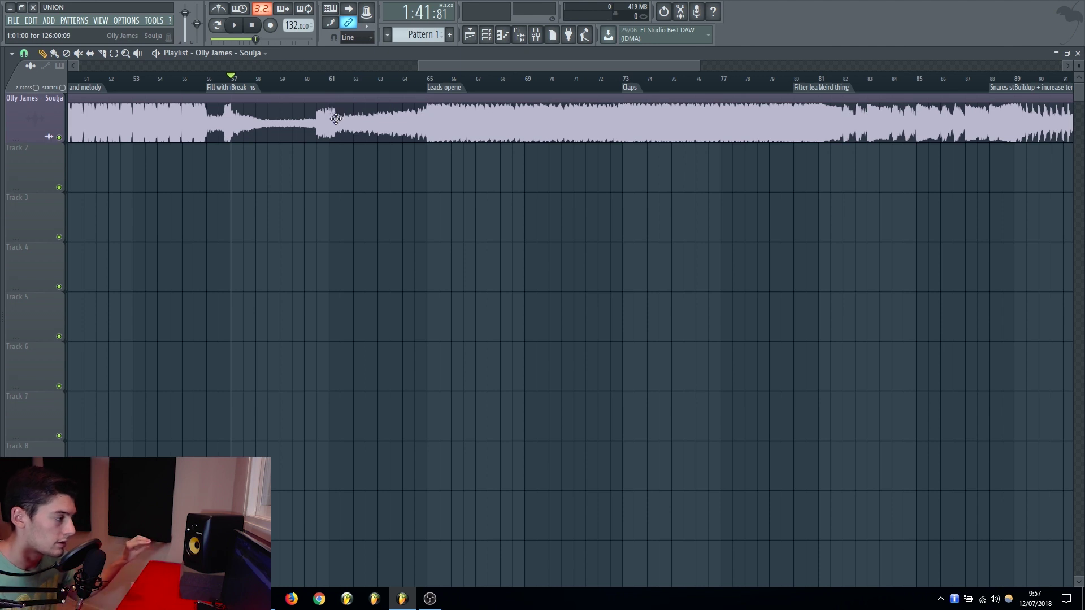
click(447, 87)
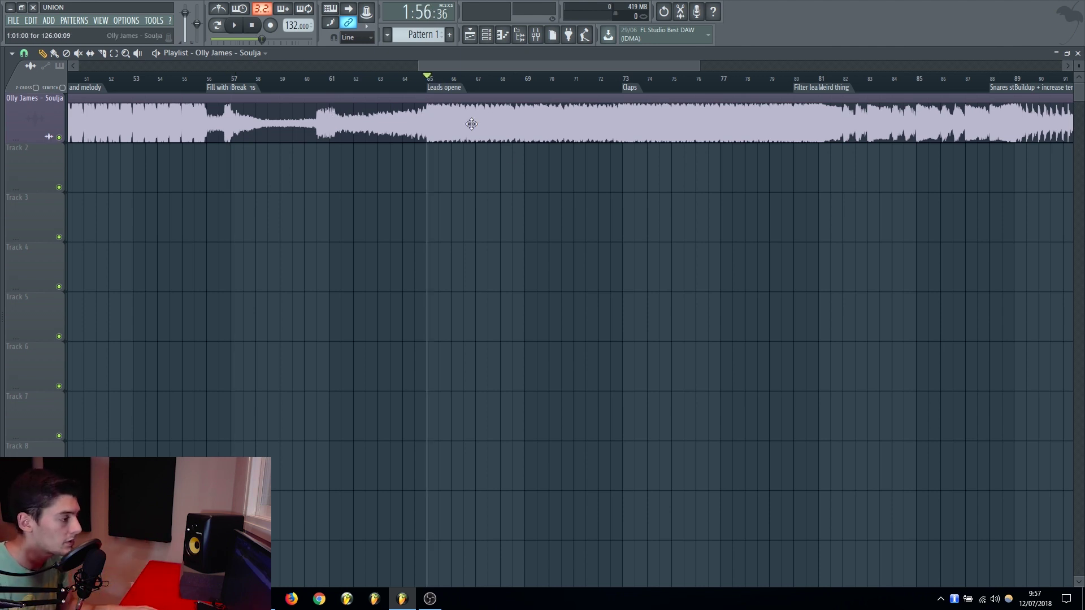
scroll(600, 187, right, 6)
click(363, 79)
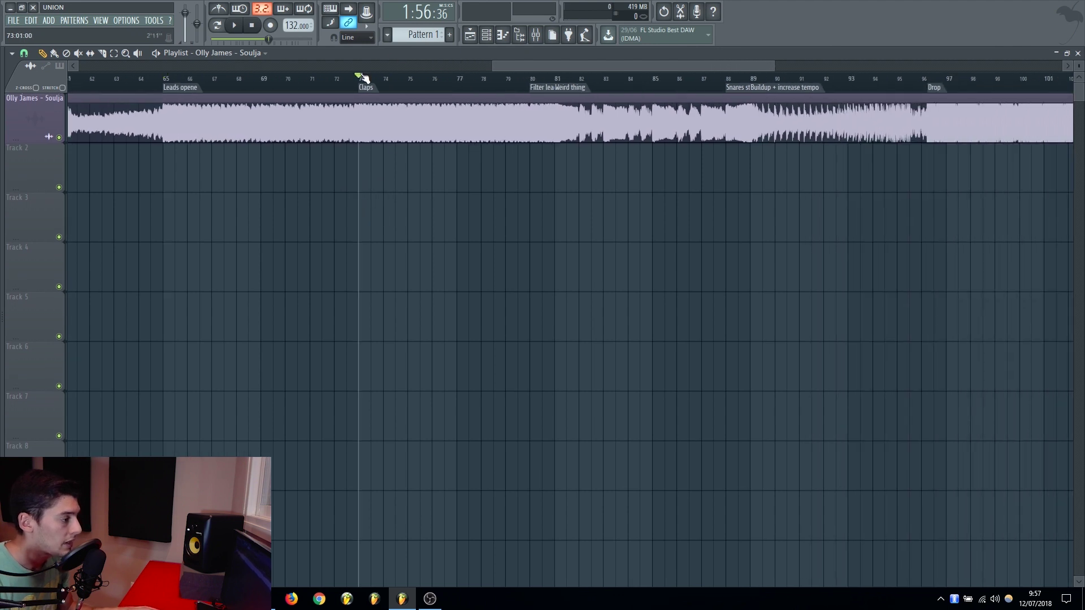
click(534, 84)
- Cue the "Weird thing" marker at bar 81 and listen to a short part of that section
scroll(582, 168, right, 3)
click(447, 86)
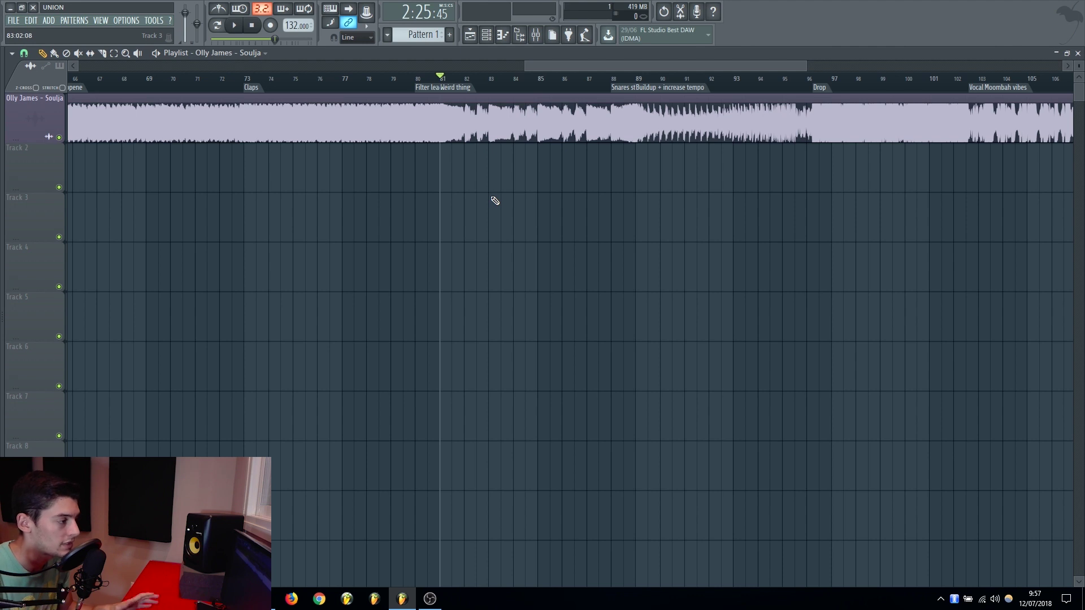
key(space)
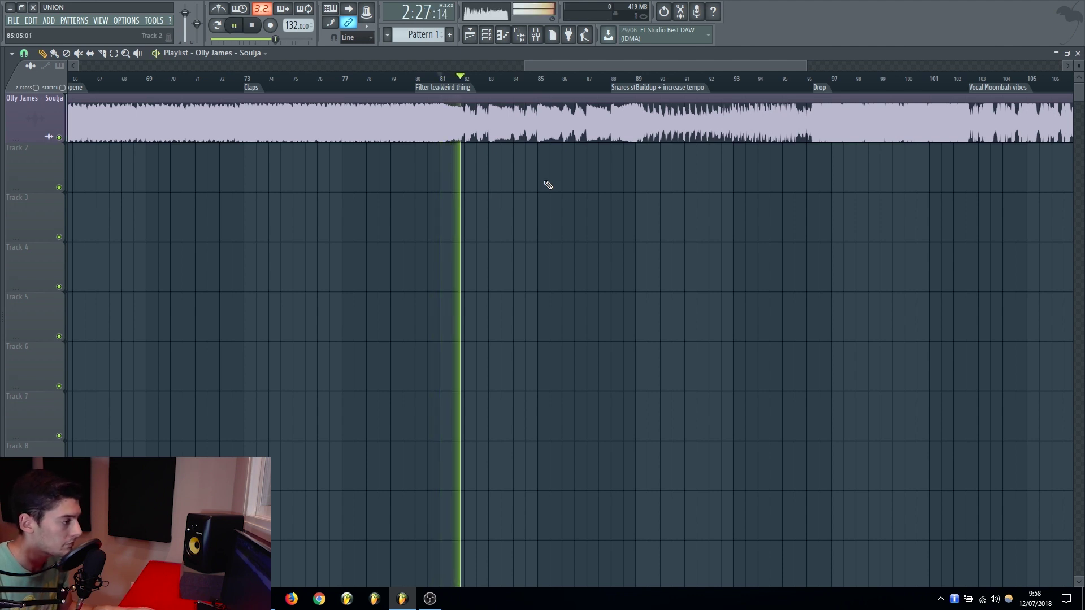
scroll(548, 185, right, 3)
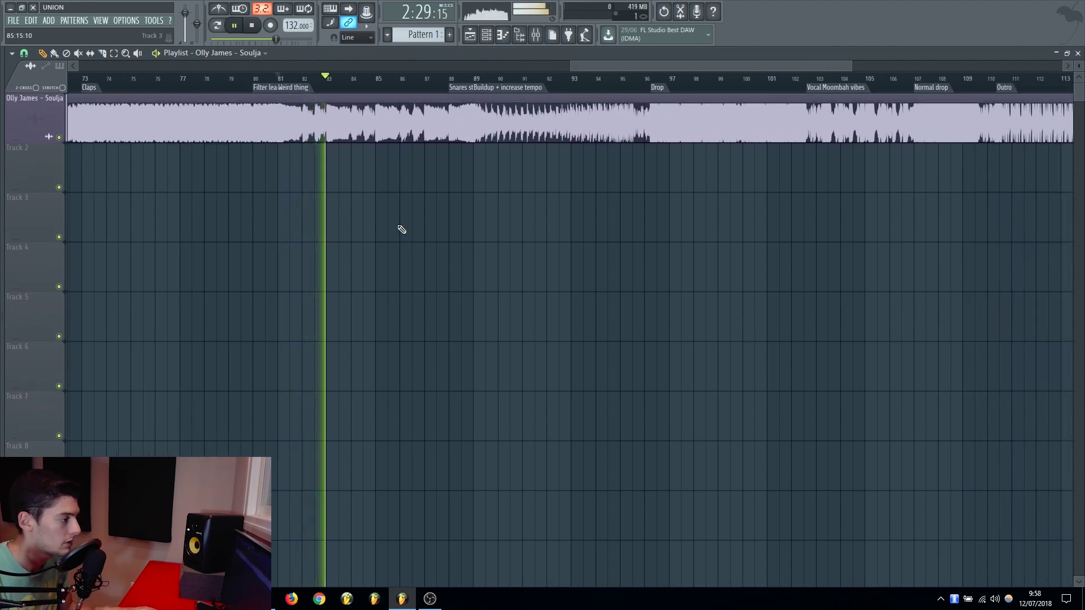
key(space)
- Listen from "Snares start to come in" at bar 88, and cue the "Buildup + increase tempo" marker at bar 89
click(451, 80)
scroll(446, 99, up, 3)
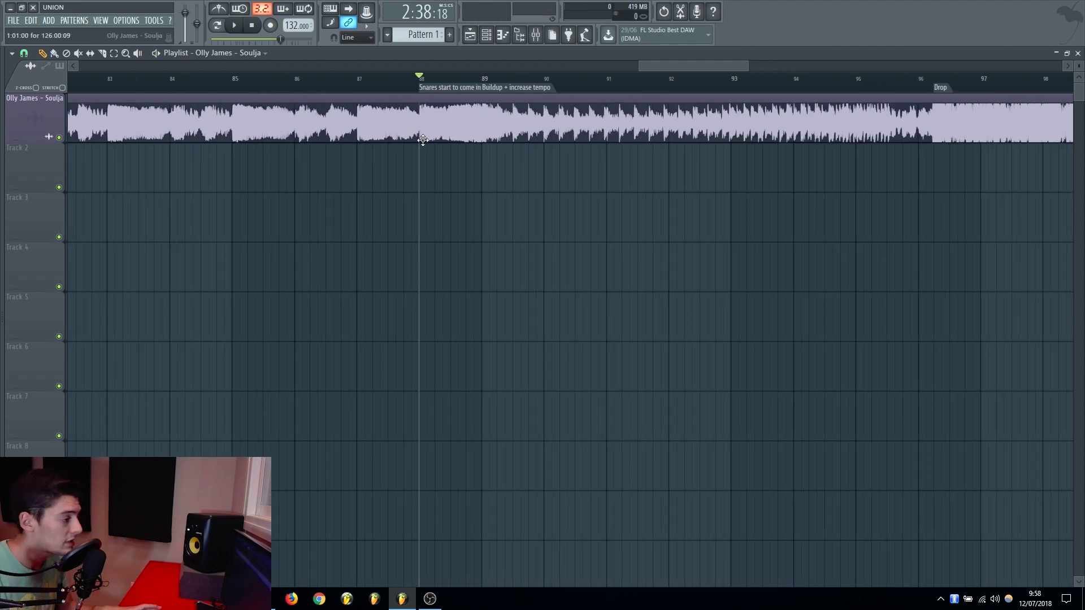
key(space)
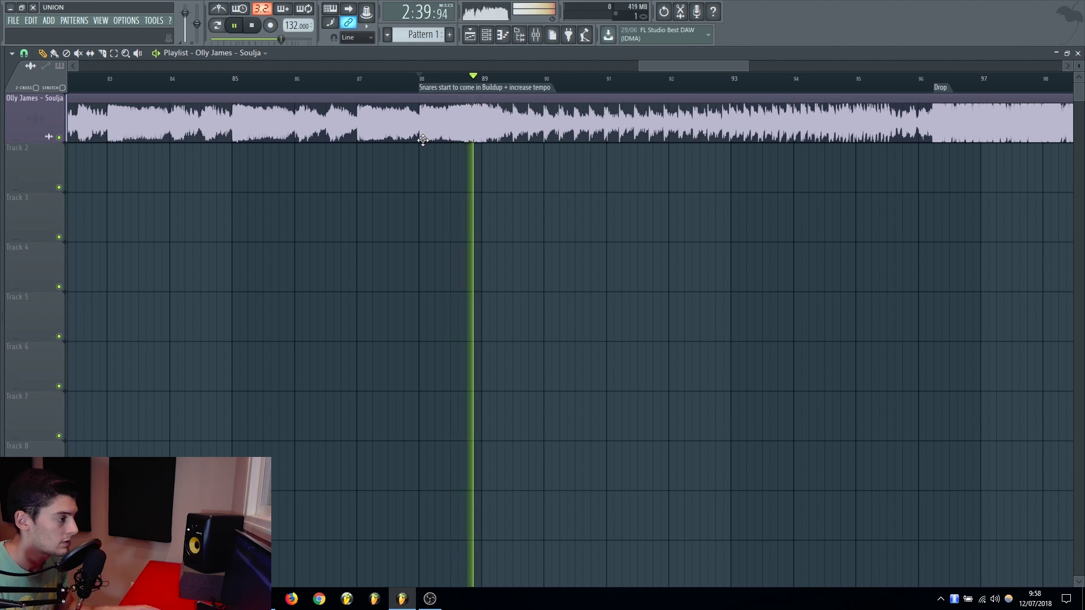
key(space)
scroll(472, 77, down, 3)
click(466, 79)
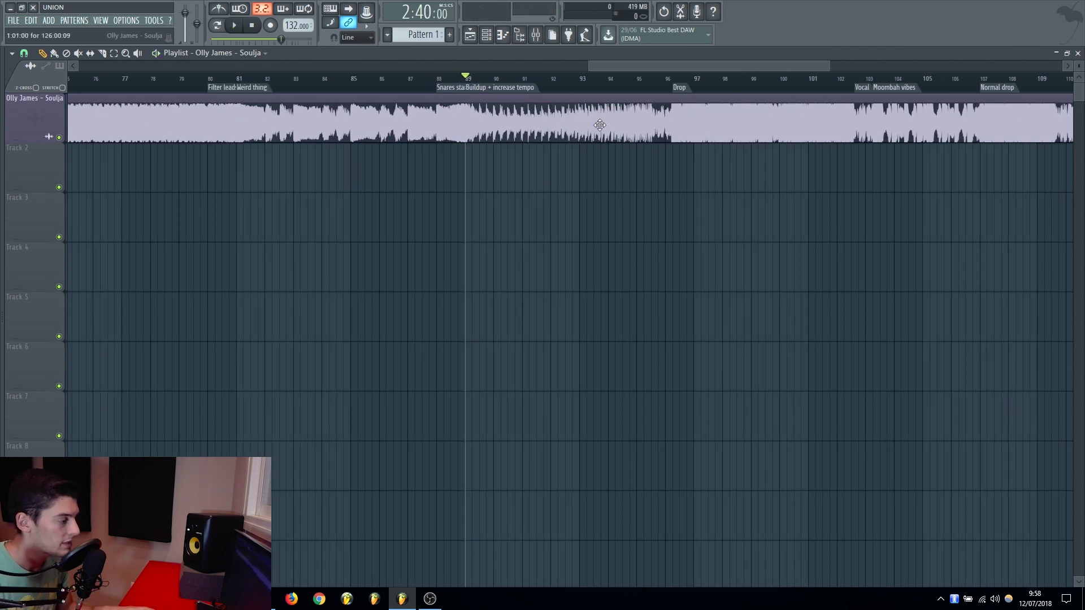
- Review the second drop by cueing its "Drop" marker at bar 96 and the "Vocal" marker in bar 102
scroll(504, 227, right, 3)
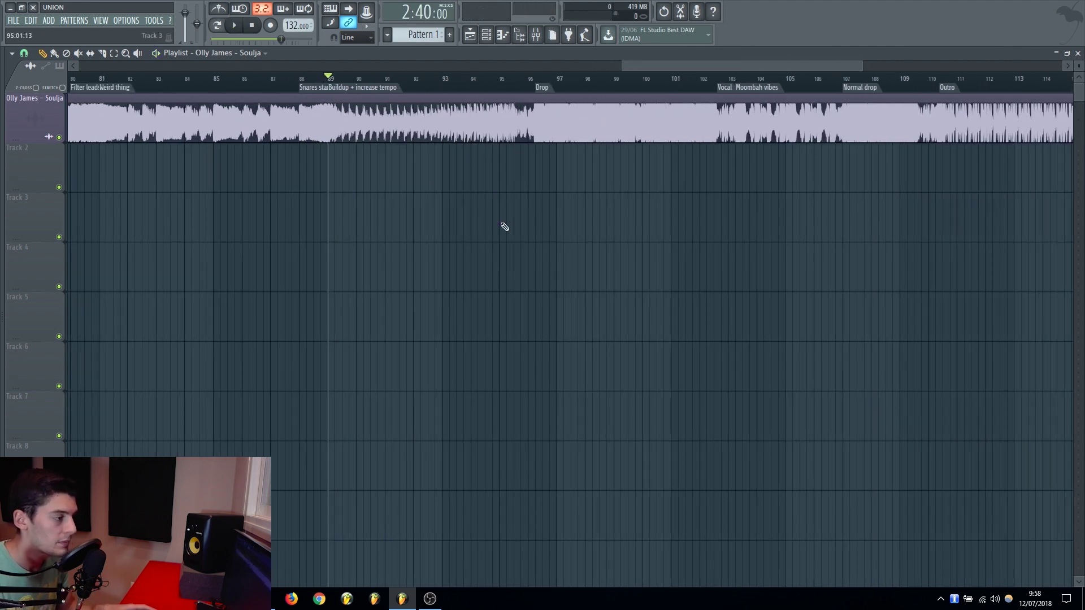
click(535, 80)
scroll(629, 213, right, 3)
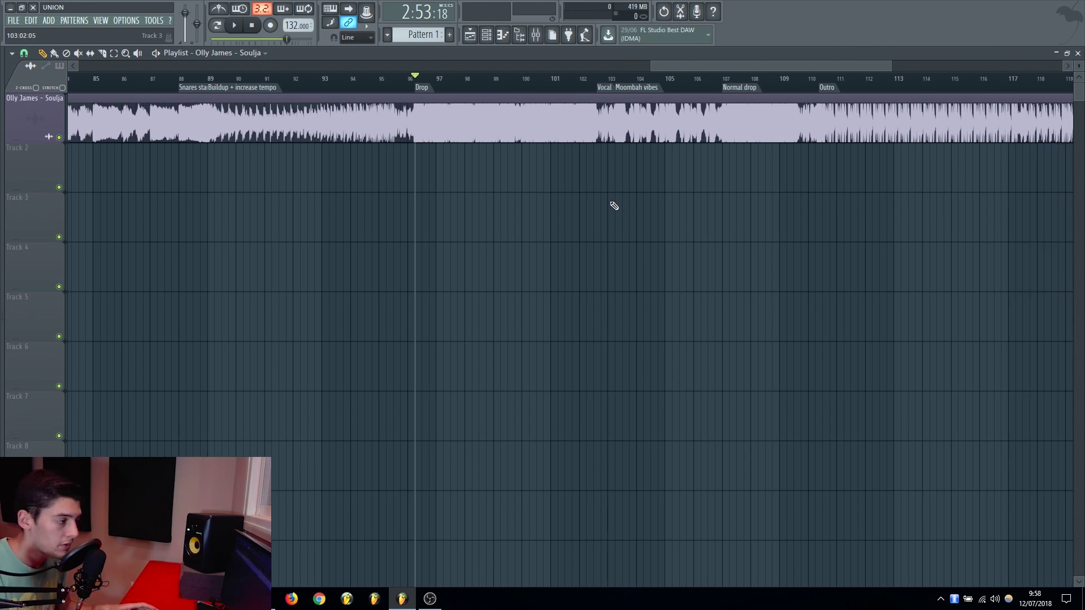
scroll(588, 173, right, 3)
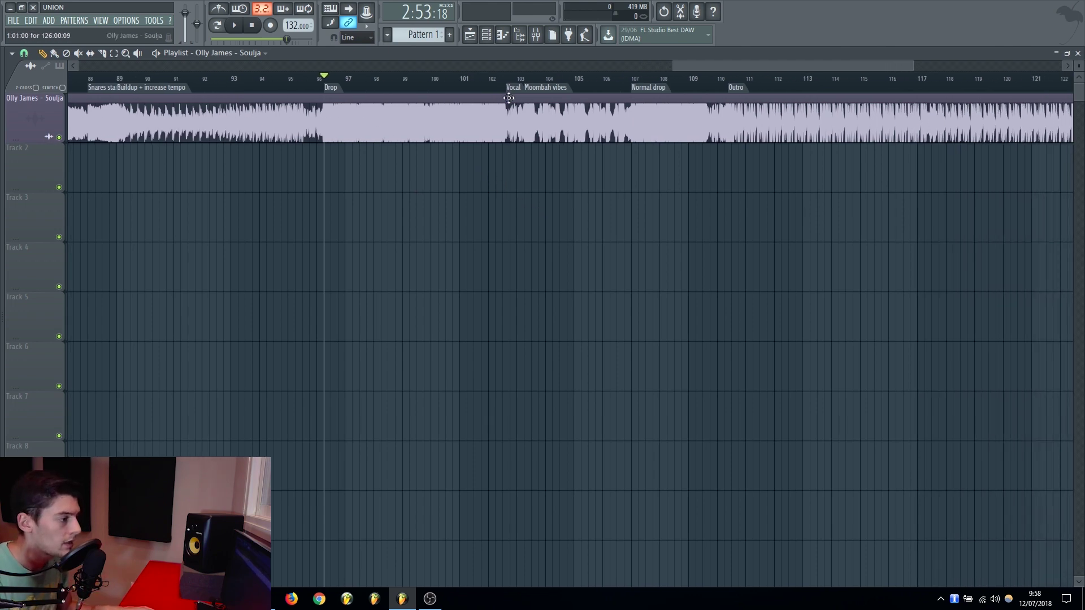
click(511, 79)
scroll(559, 80, up, 2)
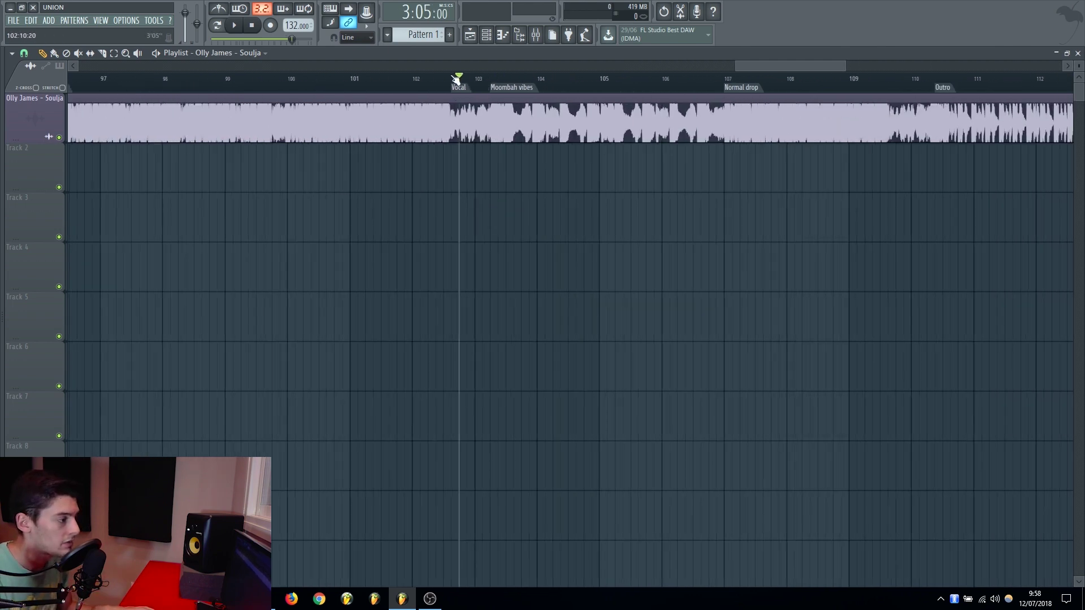
click(455, 80)
- Cue the "Moombah vibes" marker in bar 103 and listen to its opening
click(497, 80)
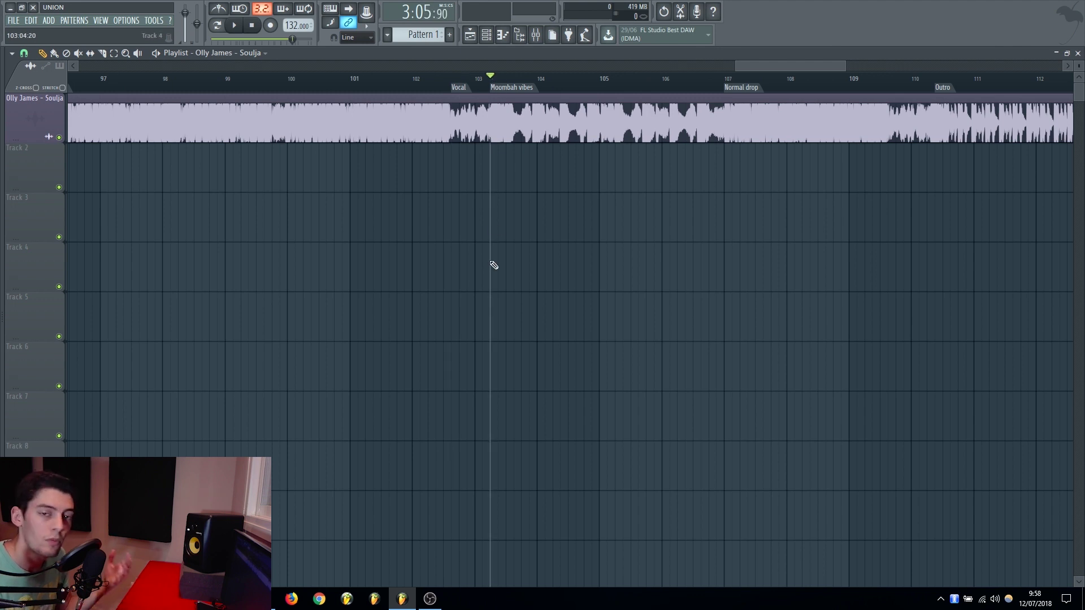
key(space)
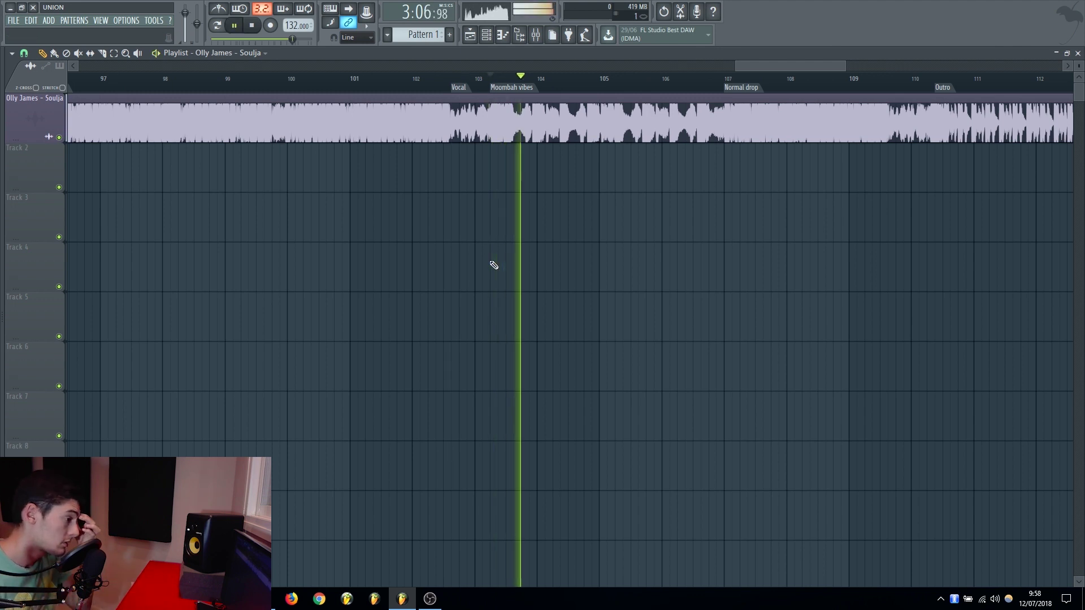
key(space)
scroll(358, 85, down, 2)
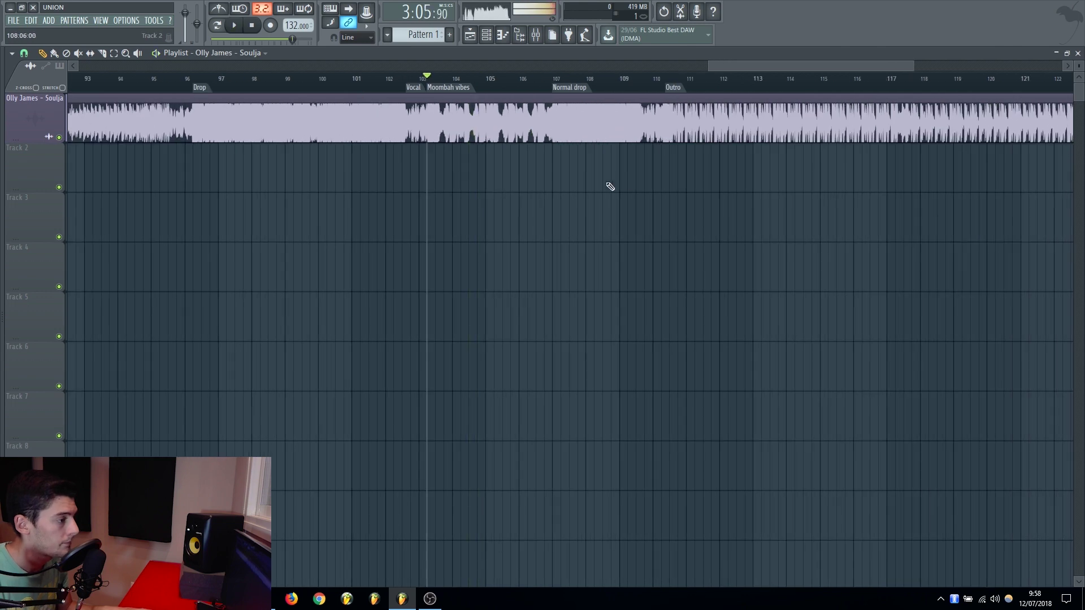
- Review the ending by cueing "Normal drop" at bar 107 and the middle of the outro at bar 117, and survey the whole arrangement
click(557, 82)
scroll(634, 89, right, 3)
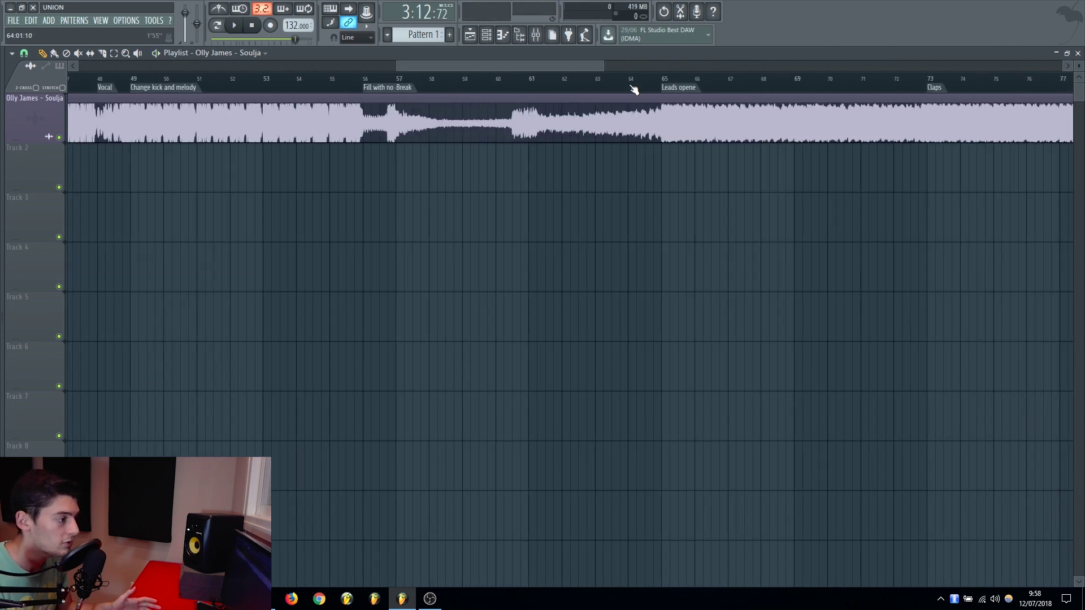
scroll(584, 182, right, 2)
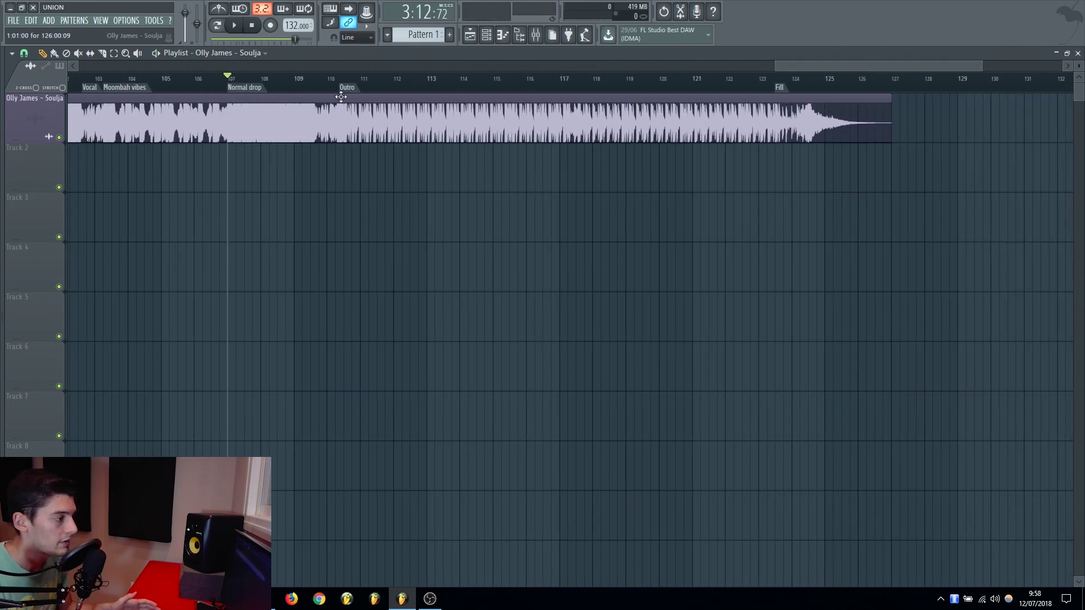
scroll(622, 87, down, 4)
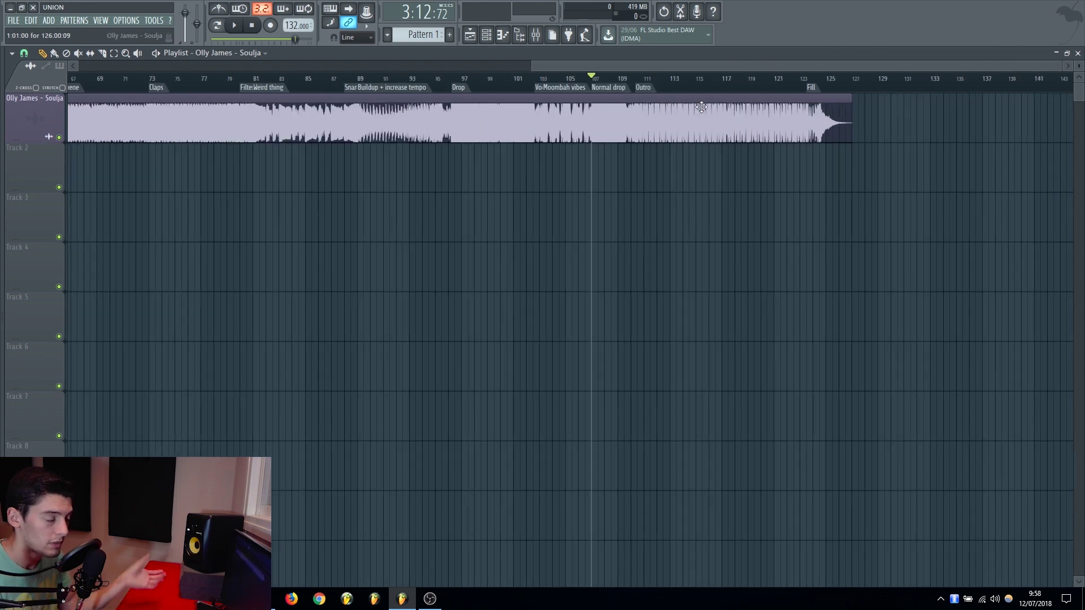
click(728, 80)
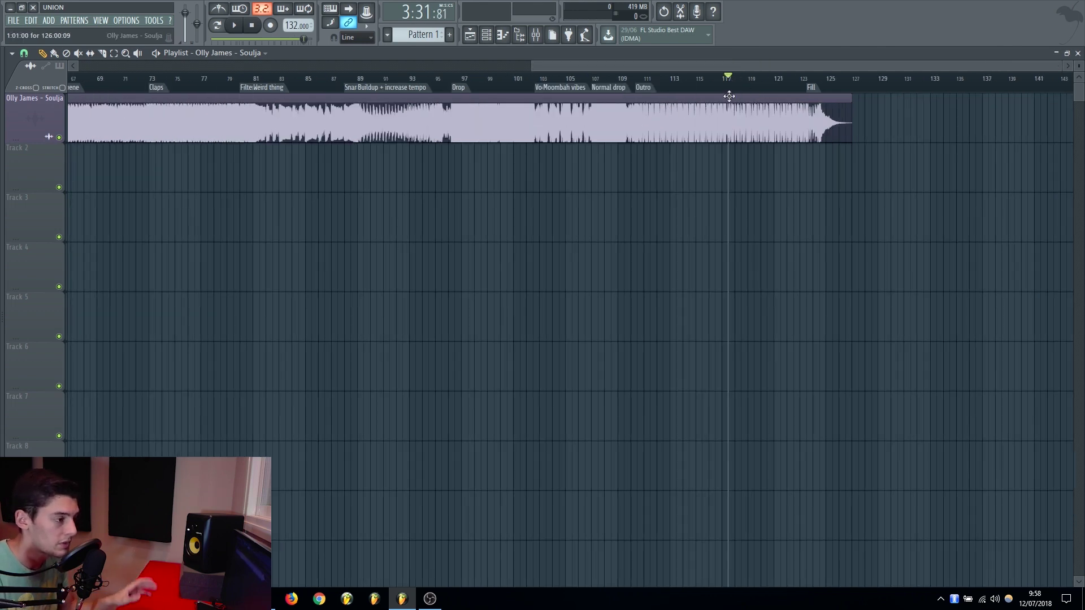
scroll(731, 90, down, 3)
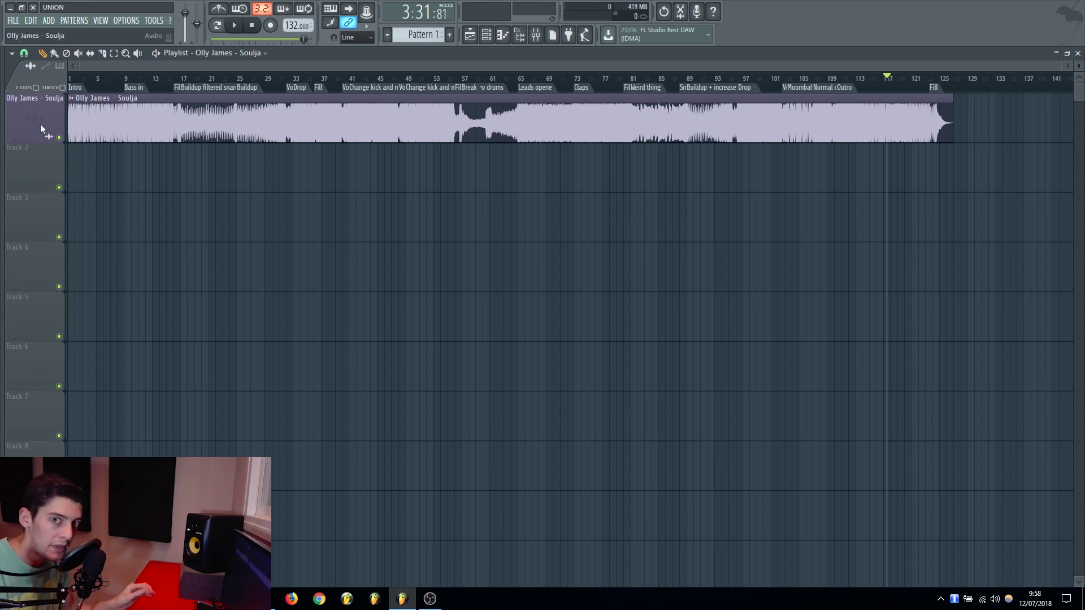
scroll(180, 66, up, 3)
scroll(179, 66, down, 3)
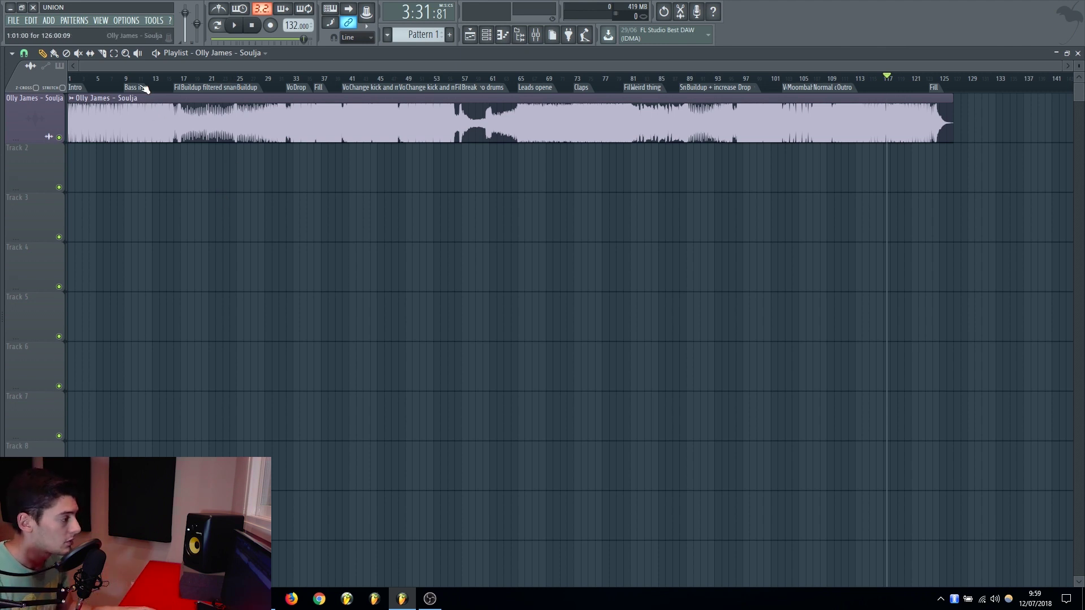
- Cue the playhead near bar 108 to check the total length of the shortened reference track
scroll(138, 83, up, 2)
scroll(140, 64, left, 2)
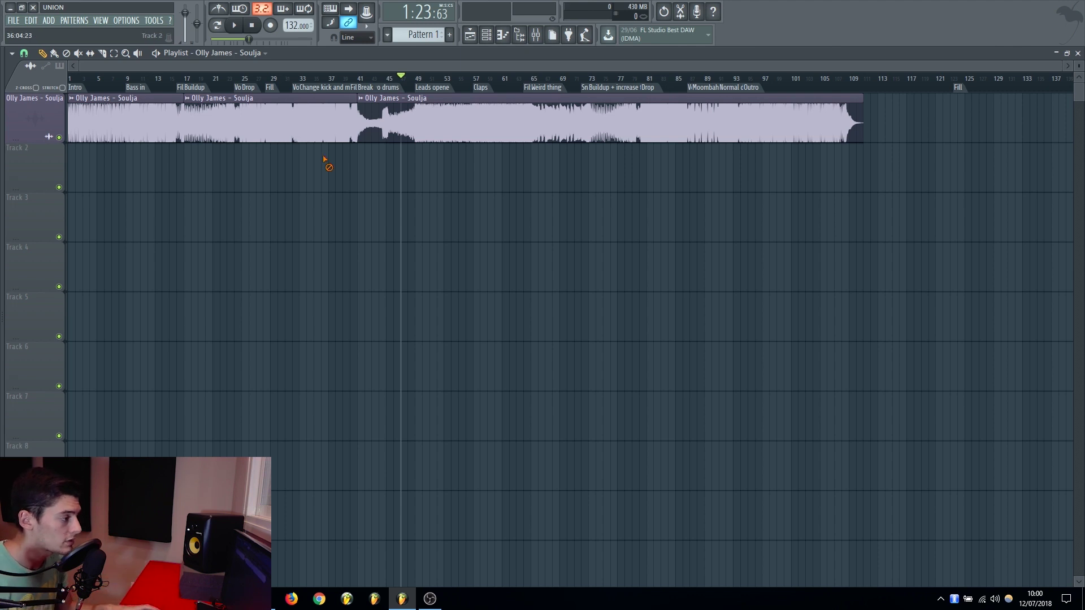
click(846, 82)
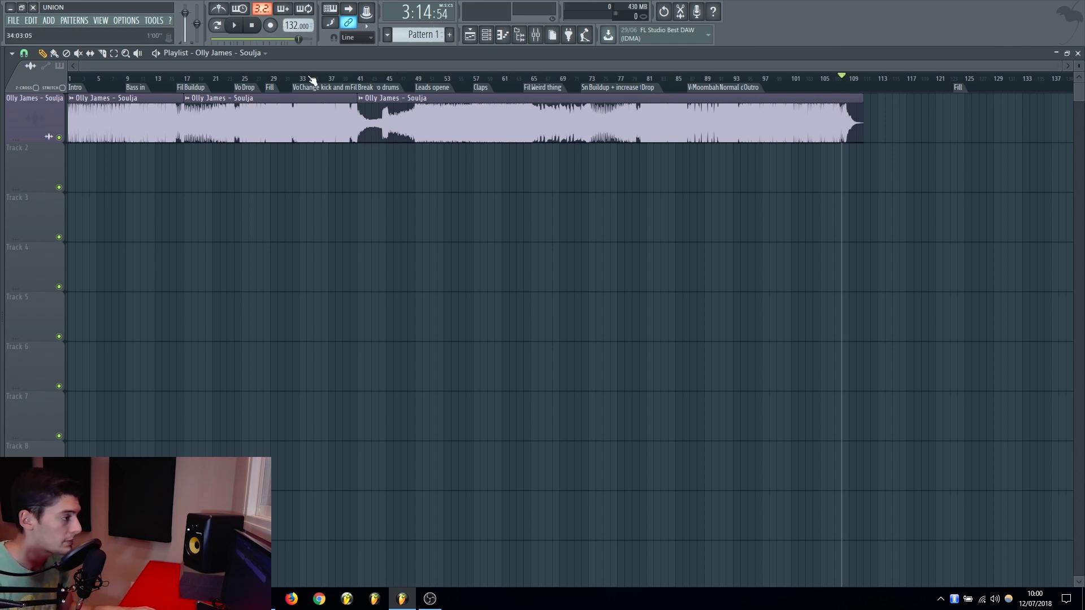
- Rename the "Moombah vibes" marker at bar 87 to "trap vibes"
scroll(309, 79, up, 4)
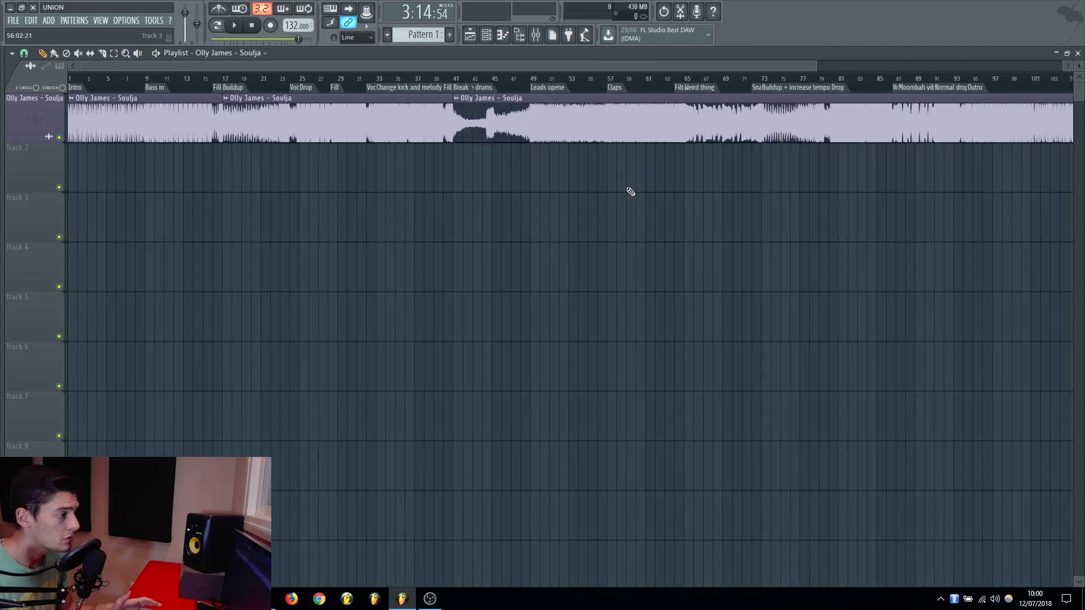
scroll(613, 84, down, 1)
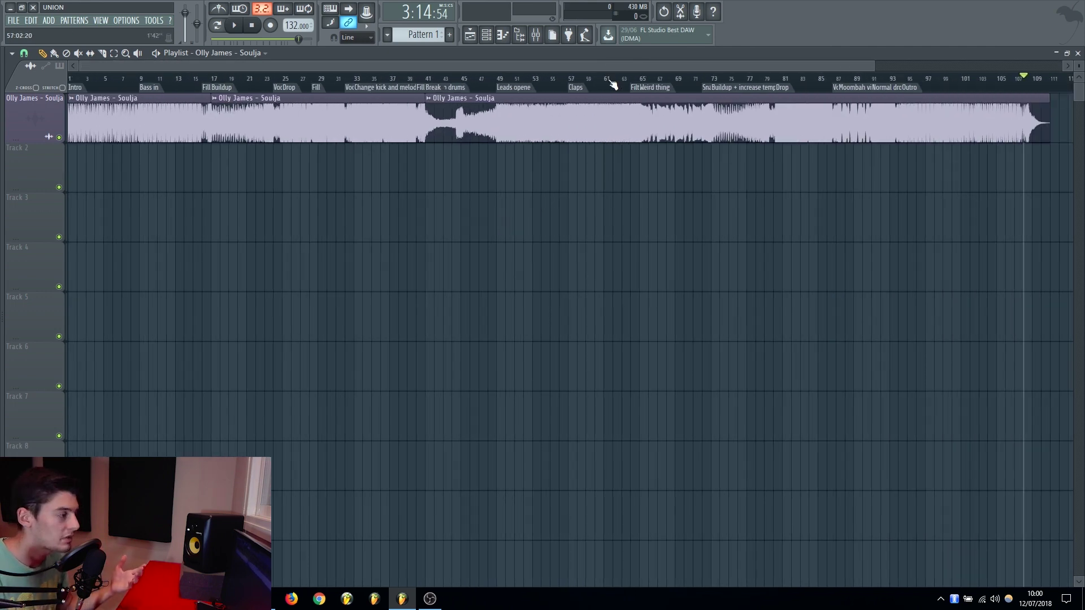
scroll(803, 85, up, 6)
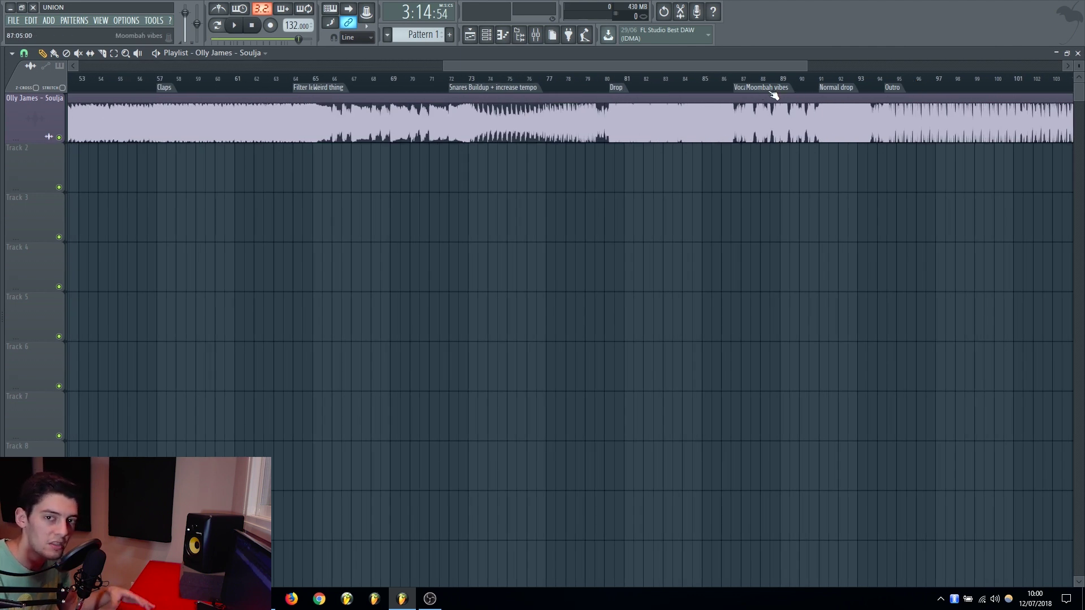
right_click(772, 93)
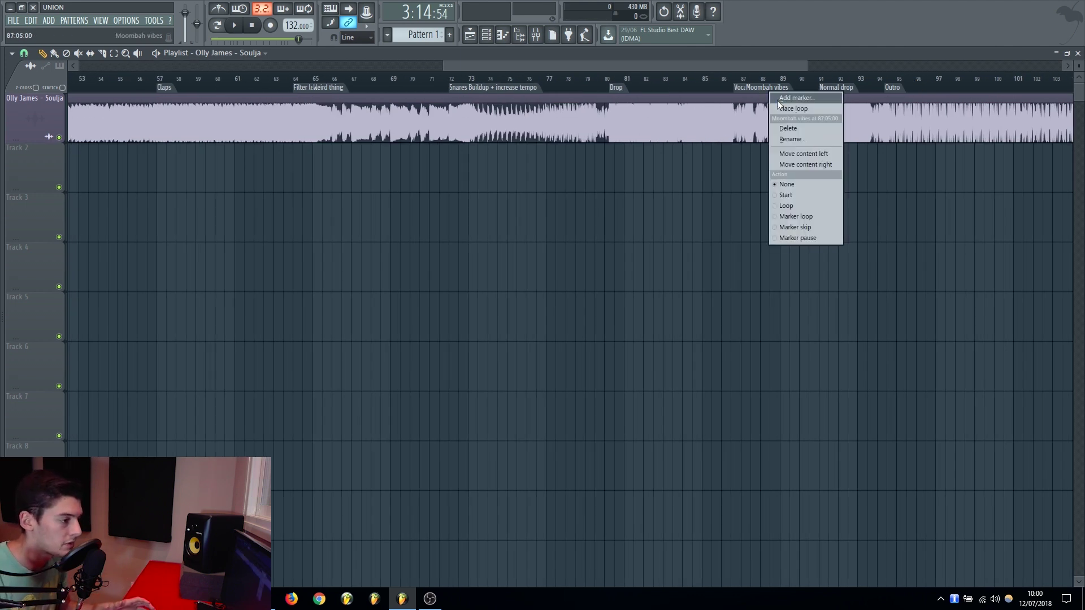
click(790, 139)
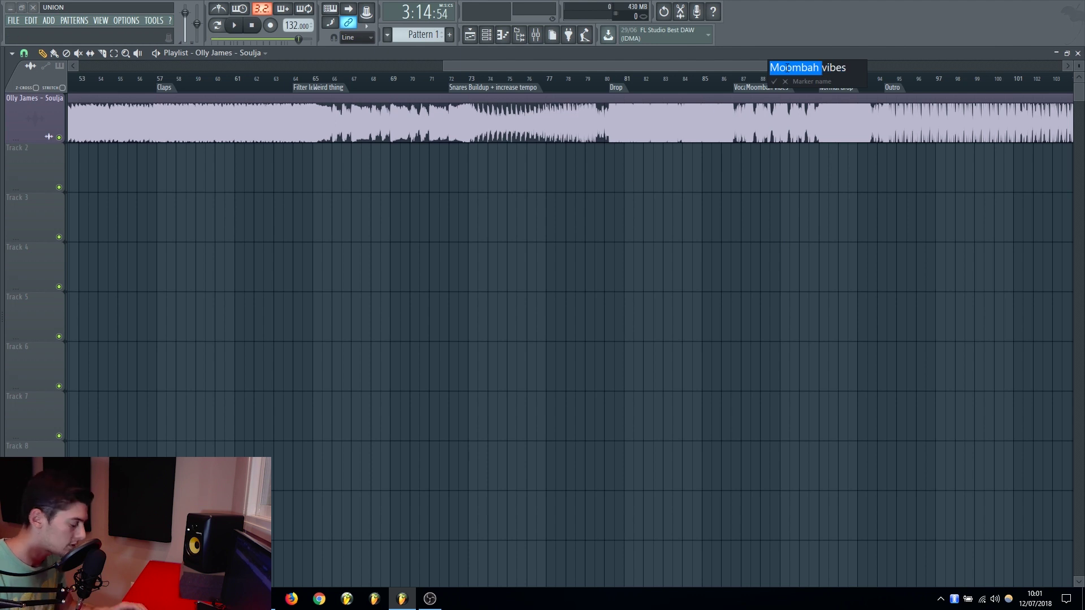
text(trap vibes)
key(Return)
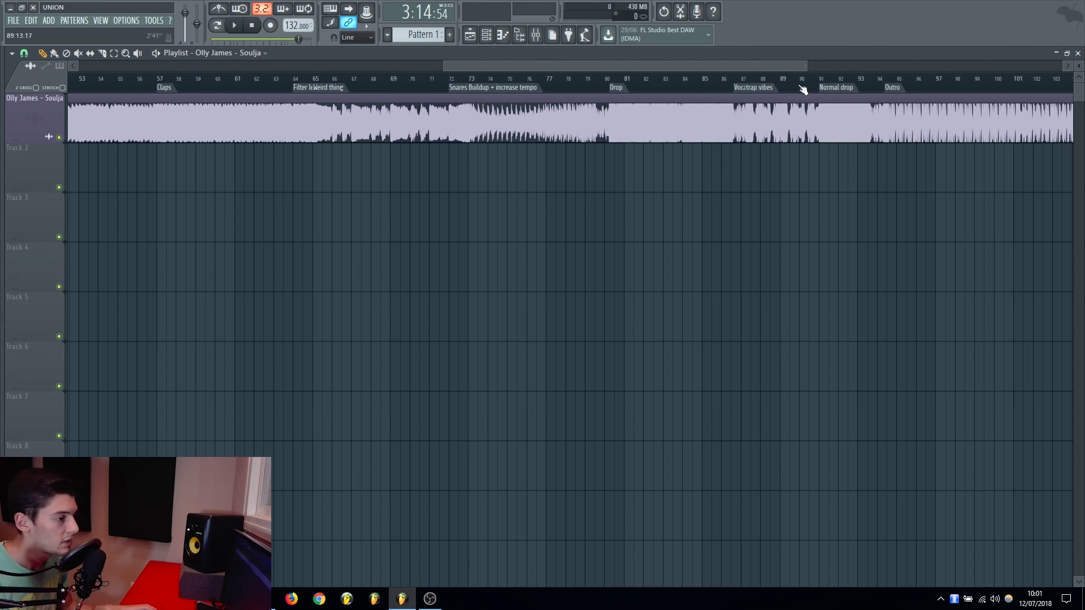
- Rename the "Buildup + increase tempo" marker at bar 73 to "Buildup"
scroll(657, 121, down, 4)
right_click(687, 91)
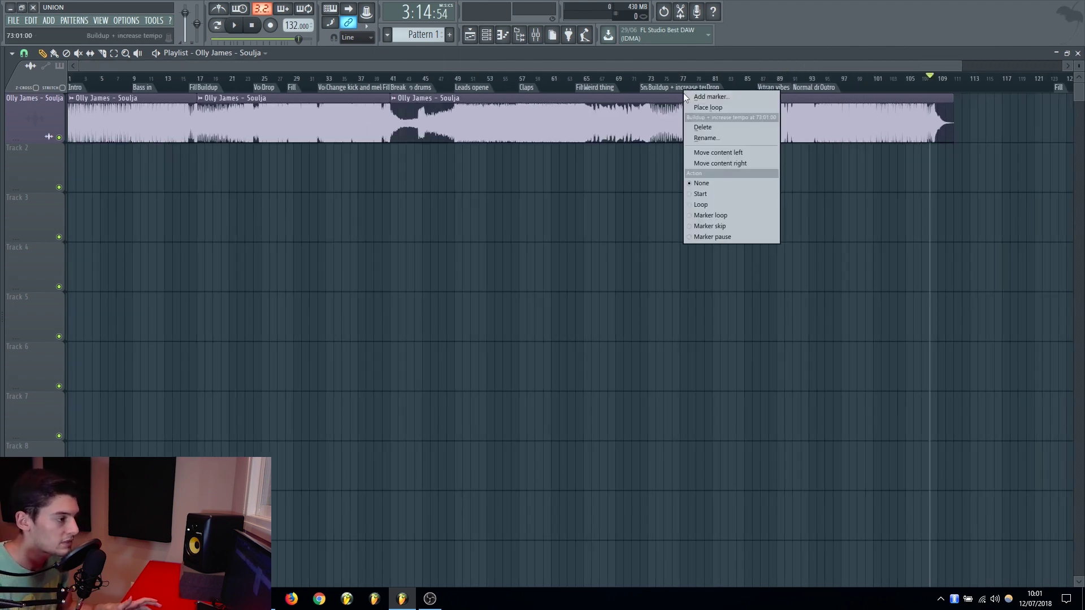
click(713, 136)
text(Buildup)
key(Return)
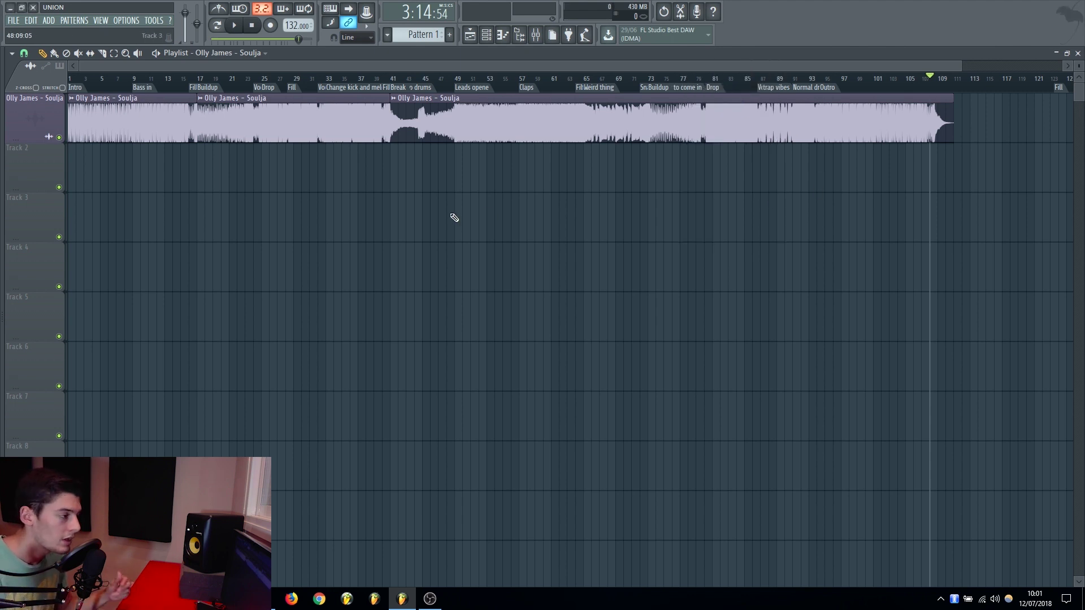
- Delete all three reference audio clips from the first playlist track, keeping only the section markers
right_click(164, 130)
right_click(294, 127)
right_click(621, 133)
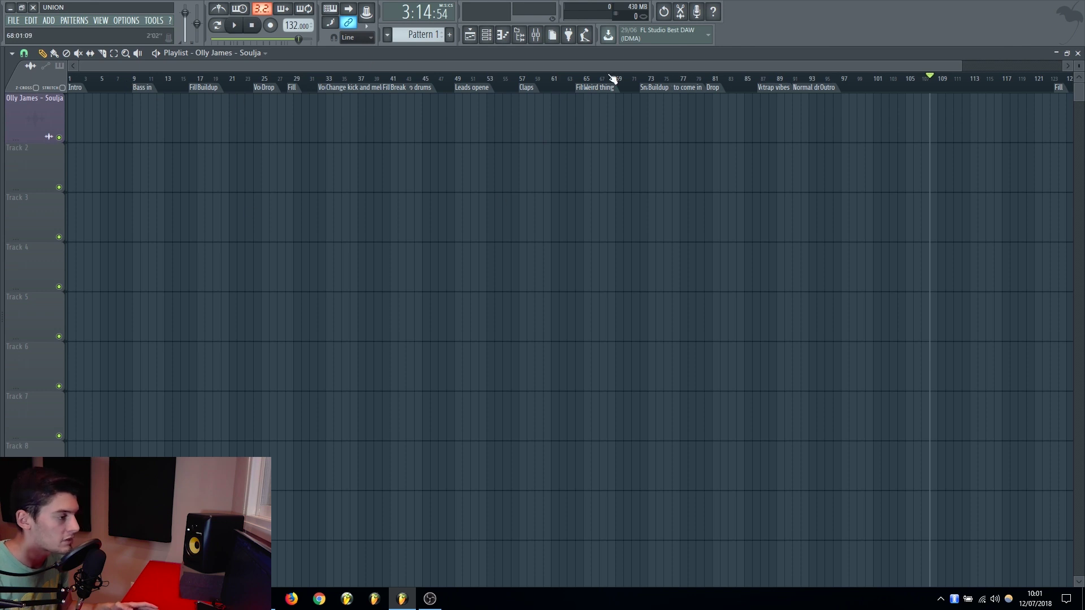
- Cue the playhead at bar 65 by the "Weird thing" marker and survey the marker layout
scroll(587, 82, up, 3)
click(584, 84)
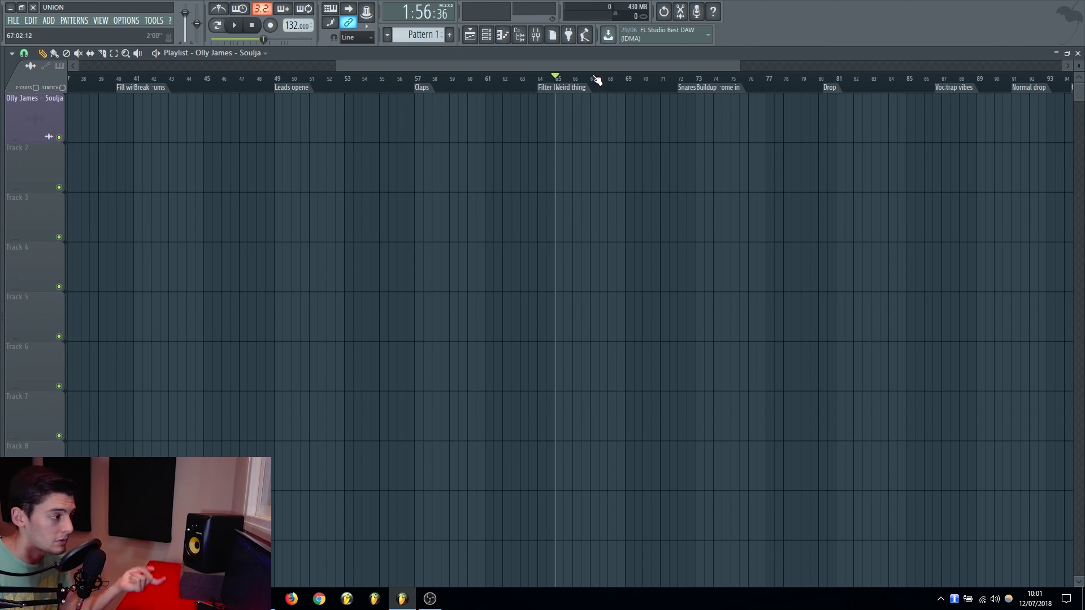
scroll(599, 82, down, 5)
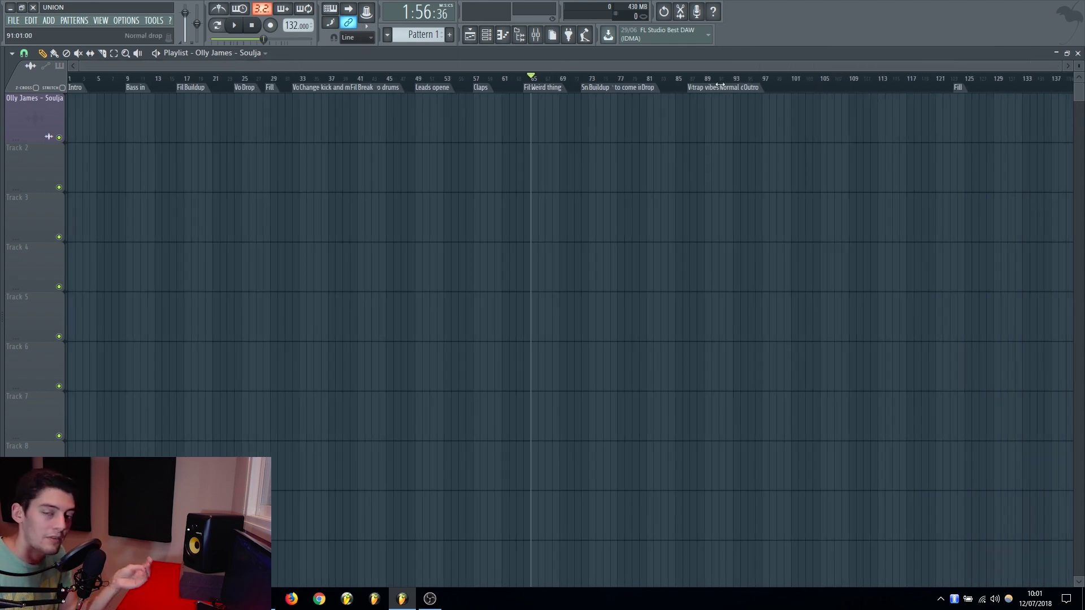